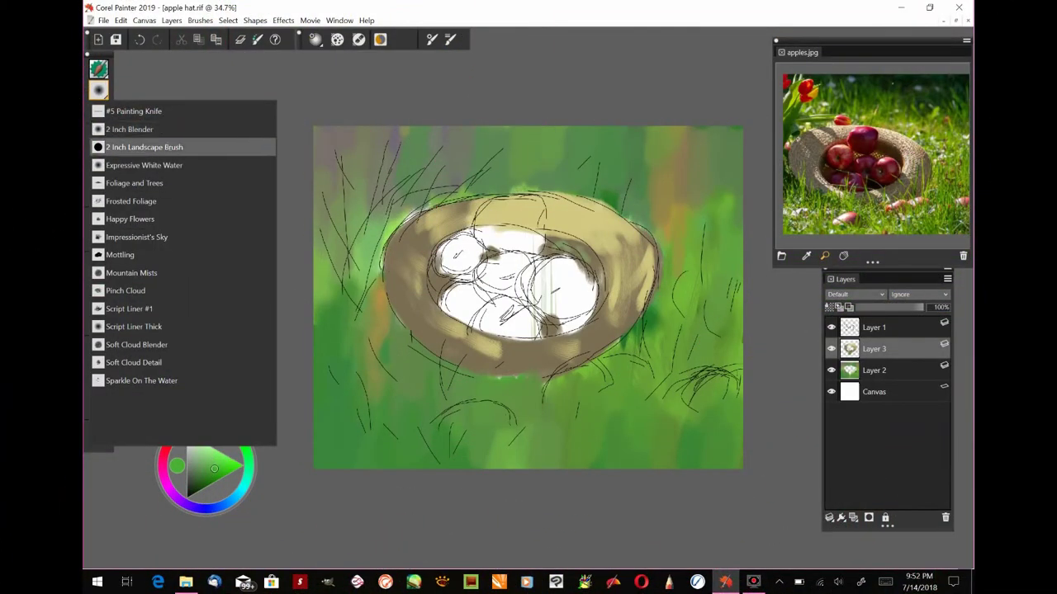
# Step: Paint the small apple at the upper left of the hat opening in muted dark red with the 2 Inch Landscape Brush
pyautogui.click(165, 147)
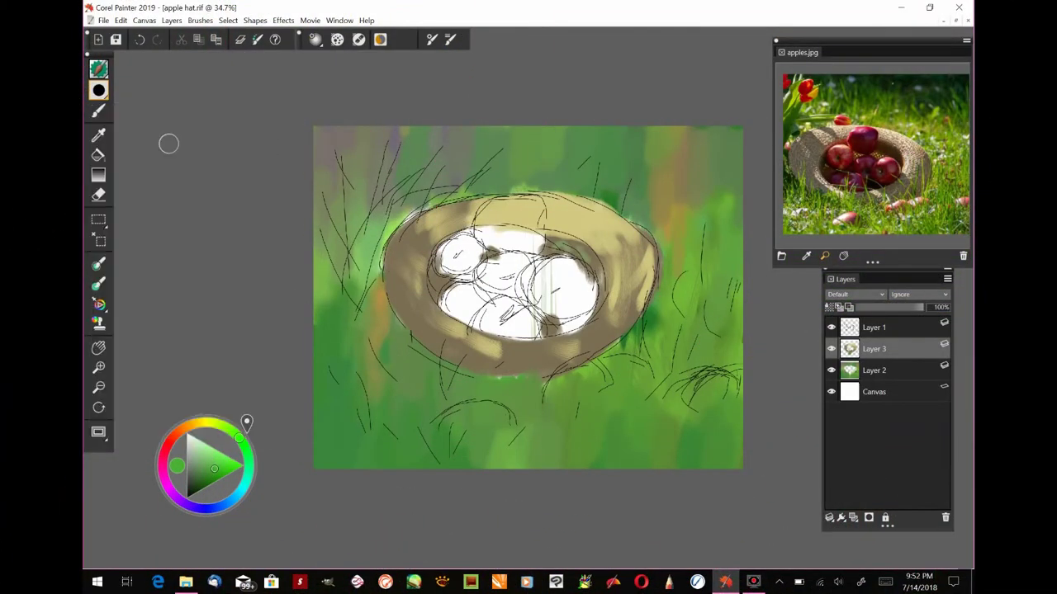
pyautogui.click(168, 446)
pyautogui.click(200, 480)
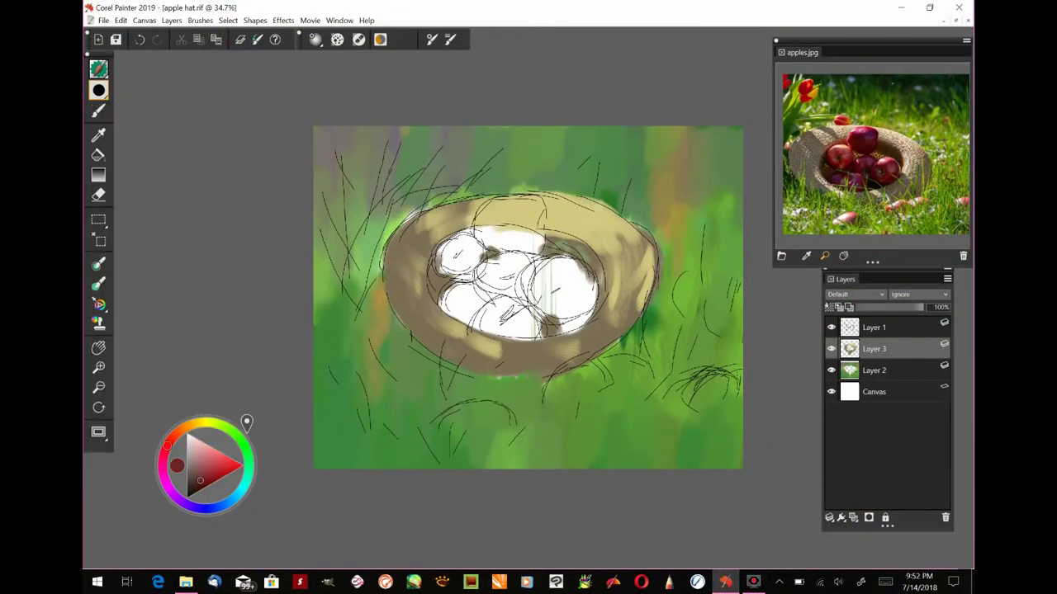
pyautogui.moveTo(473, 246)
pyautogui.mouseDown()
pyautogui.moveTo(446, 271)
pyautogui.moveTo(470, 271)
pyautogui.moveTo(451, 266)
pyautogui.moveTo(469, 268)
pyautogui.moveTo(461, 247)
pyautogui.mouseUp()
pyautogui.click(207, 471)
pyautogui.click(872, 162)
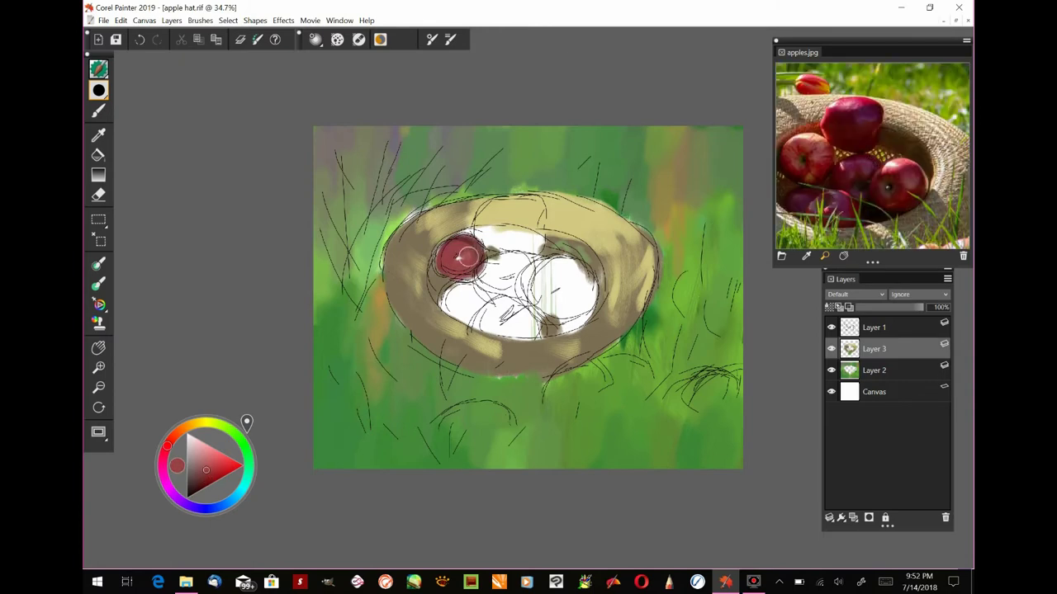
pyautogui.moveTo(450, 276)
pyautogui.mouseDown()
pyautogui.moveTo(475, 248)
pyautogui.moveTo(452, 237)
pyautogui.mouseUp()
# Step: Fill the remaining apples in the hat with red, including the tall one overlapping the upper brim
pyautogui.moveTo(473, 291)
pyautogui.mouseDown()
pyautogui.moveTo(456, 310)
pyautogui.moveTo(474, 291)
pyautogui.moveTo(491, 302)
pyautogui.moveTo(479, 320)
pyautogui.moveTo(520, 318)
pyautogui.moveTo(508, 334)
pyautogui.moveTo(532, 313)
pyautogui.moveTo(525, 337)
pyautogui.mouseUp()
pyautogui.moveTo(532, 297)
pyautogui.mouseDown()
pyautogui.moveTo(578, 281)
pyautogui.moveTo(545, 272)
pyautogui.moveTo(575, 307)
pyautogui.moveTo(540, 305)
pyautogui.moveTo(590, 277)
pyautogui.moveTo(562, 290)
pyautogui.mouseUp()
pyautogui.moveTo(510, 263)
pyautogui.mouseDown()
pyautogui.moveTo(521, 263)
pyautogui.moveTo(495, 284)
pyautogui.moveTo(512, 266)
pyautogui.mouseUp()
pyautogui.moveTo(512, 215)
pyautogui.mouseDown()
pyautogui.moveTo(479, 243)
pyautogui.moveTo(520, 206)
pyautogui.moveTo(541, 235)
pyautogui.moveTo(508, 236)
pyautogui.moveTo(507, 247)
pyautogui.moveTo(504, 223)
pyautogui.moveTo(495, 248)
pyautogui.moveTo(524, 293)
pyautogui.moveTo(490, 283)
pyautogui.moveTo(490, 234)
pyautogui.moveTo(533, 239)
pyautogui.moveTo(512, 248)
pyautogui.moveTo(585, 281)
pyautogui.moveTo(561, 306)
pyautogui.moveTo(553, 294)
pyautogui.moveTo(526, 329)
pyautogui.moveTo(527, 273)
pyautogui.moveTo(566, 316)
pyautogui.moveTo(553, 270)
pyautogui.moveTo(565, 292)
pyautogui.mouseUp()
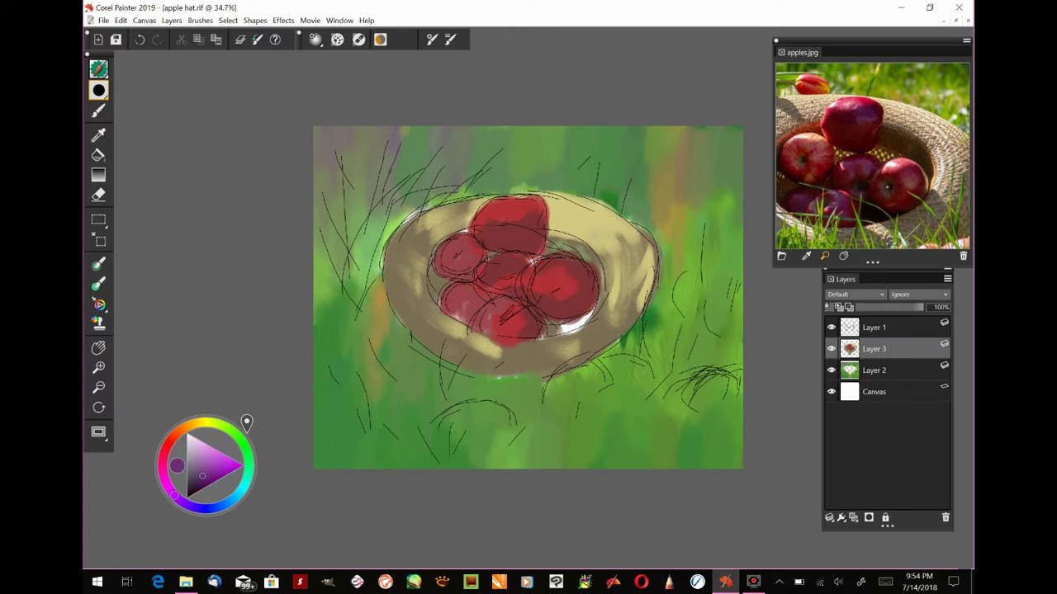
# Step: Paint dark purple shadows in the gaps around the apples and deepen the red of the large right-hand apple
pyautogui.moveTo(203, 476); pyautogui.dragTo(212, 475)
pyautogui.click(204, 477)
pyautogui.moveTo(587, 318)
pyautogui.mouseDown()
pyautogui.moveTo(555, 333)
pyautogui.moveTo(583, 317)
pyautogui.mouseUp()
pyautogui.moveTo(433, 280); pyautogui.dragTo(459, 316)
pyautogui.moveTo(560, 241); pyautogui.dragTo(591, 261)
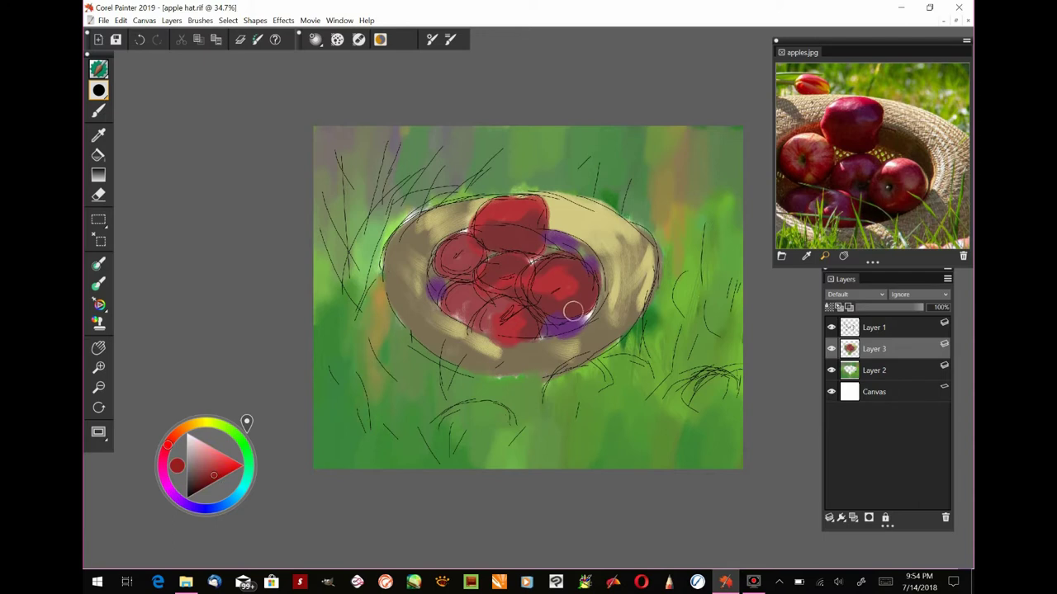
pyautogui.moveTo(582, 294); pyautogui.dragTo(569, 297)
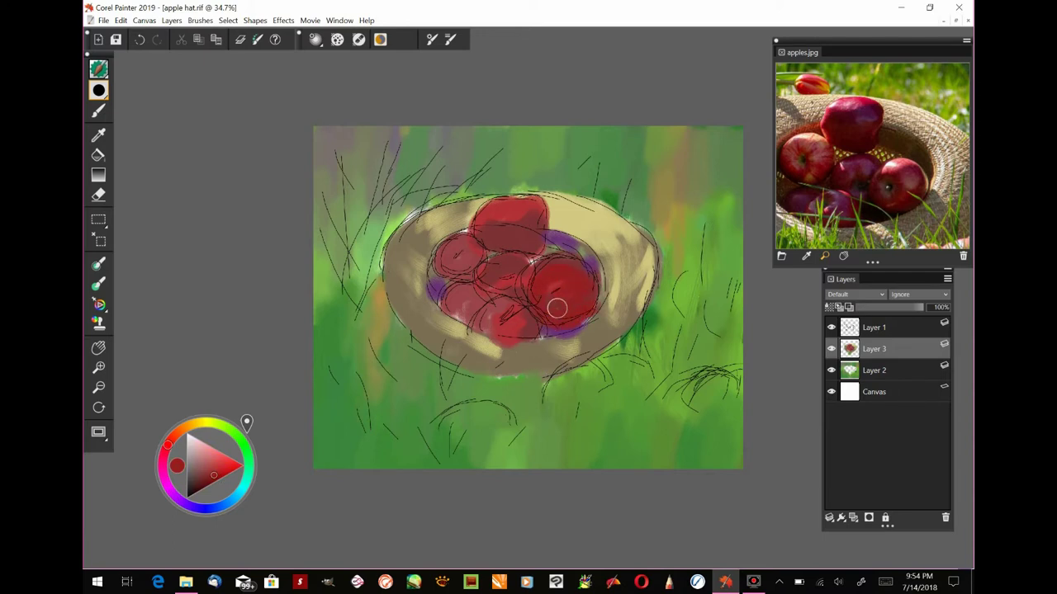
# Step: Paint dark olive brown over the shadowed inside of the hat around the apples
pyautogui.click(196, 423)
pyautogui.click(203, 468)
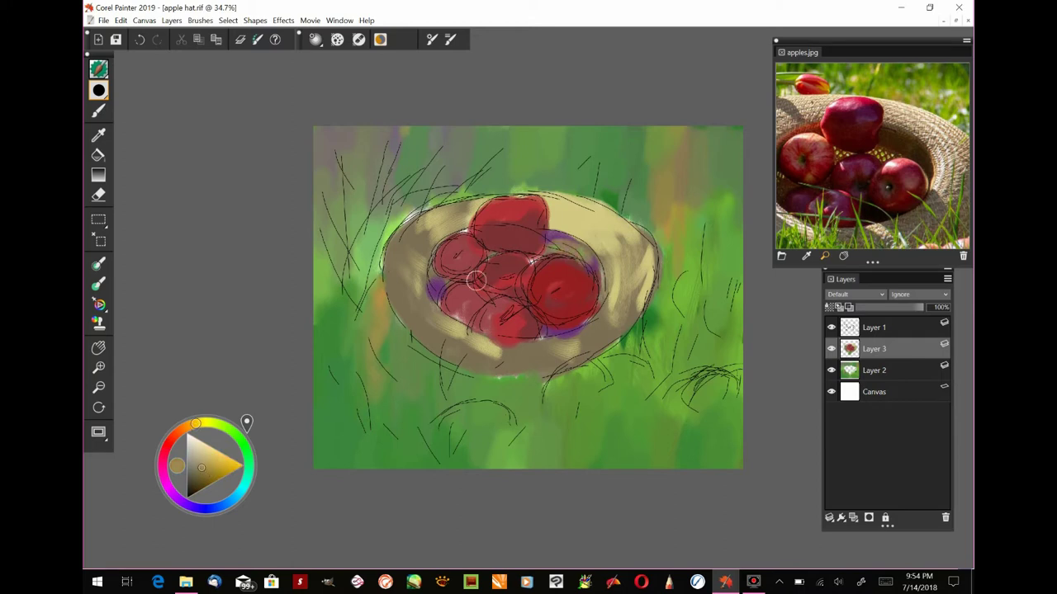
pyautogui.moveTo(198, 469)
pyautogui.mouseDown()
pyautogui.moveTo(188, 472)
pyautogui.moveTo(197, 476)
pyautogui.mouseUp()
pyautogui.moveTo(595, 271)
pyautogui.mouseDown()
pyautogui.moveTo(536, 264)
pyautogui.moveTo(573, 255)
pyautogui.mouseUp()
pyautogui.moveTo(484, 256); pyautogui.dragTo(438, 292)
# Step: Shade the right and lower parts of the hat brim and the inner edge in darker olive brown
pyautogui.click(889, 250)
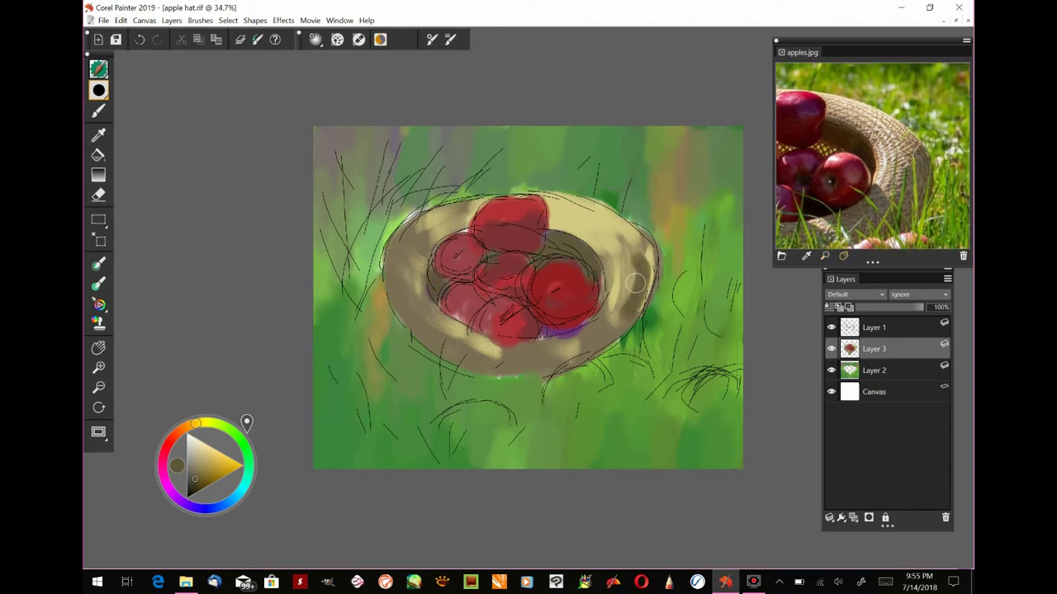
pyautogui.click(203, 477)
pyautogui.moveTo(631, 257)
pyautogui.mouseDown()
pyautogui.moveTo(614, 311)
pyautogui.moveTo(646, 254)
pyautogui.mouseUp()
pyautogui.moveTo(554, 344); pyautogui.dragTo(539, 367)
pyautogui.moveTo(612, 326); pyautogui.dragTo(622, 311)
pyautogui.moveTo(569, 241)
pyautogui.mouseDown()
pyautogui.moveTo(554, 247)
pyautogui.moveTo(579, 258)
pyautogui.mouseUp()
# Step: Shade the left side of the hat brim in olive brown, following the reference photo
pyautogui.moveTo(822, 173); pyautogui.dragTo(882, 173)
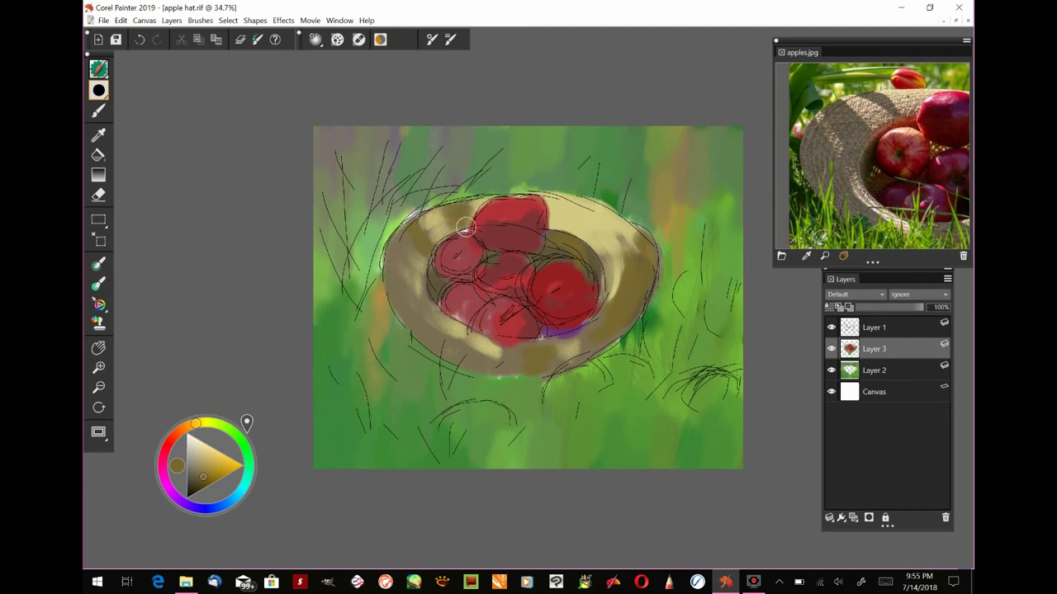
pyautogui.moveTo(403, 273)
pyautogui.mouseDown()
pyautogui.moveTo(419, 319)
pyautogui.moveTo(467, 353)
pyautogui.moveTo(498, 339)
pyautogui.moveTo(513, 347)
pyautogui.moveTo(473, 352)
pyautogui.moveTo(440, 310)
pyautogui.mouseUp()
pyautogui.click(202, 481)
pyautogui.click(199, 475)
pyautogui.moveTo(402, 246); pyautogui.dragTo(427, 223)
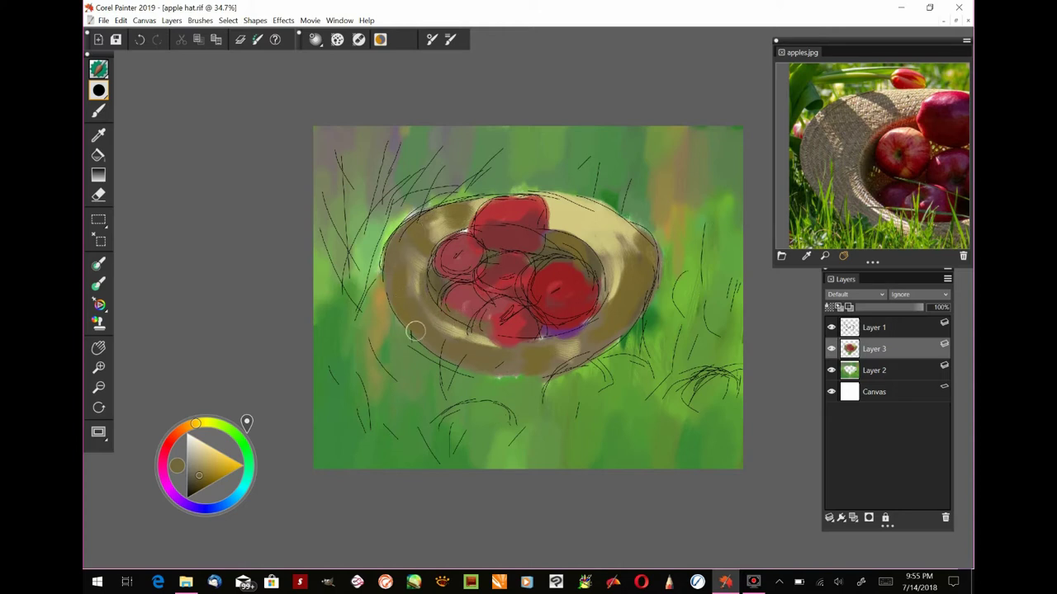
# Step: Brush lighter golden tan over the upper and right parts of the hat brim and compare it with the reference photo
pyautogui.click(206, 464)
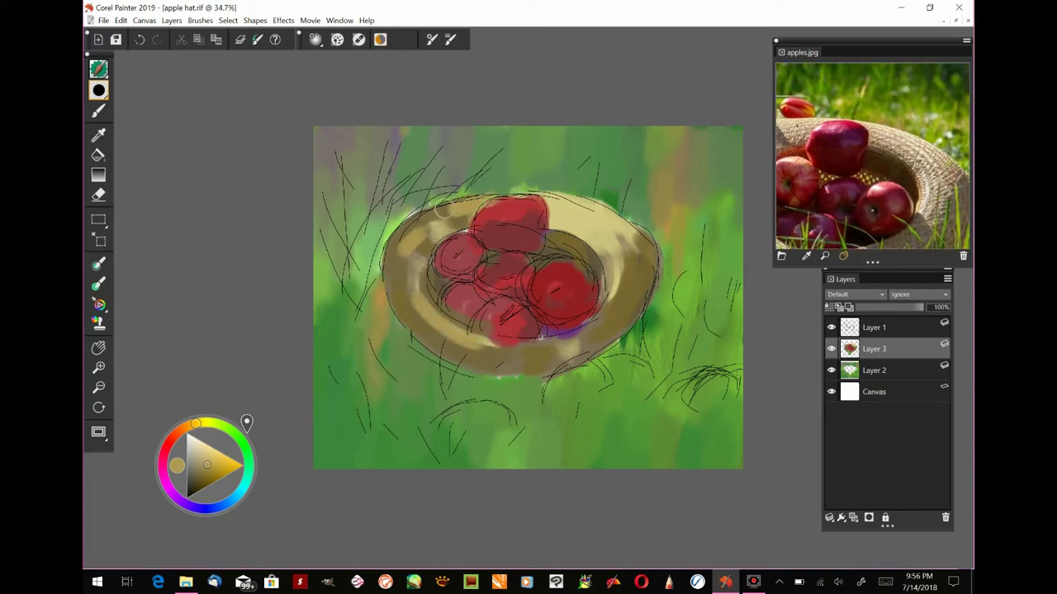
pyautogui.moveTo(553, 204)
pyautogui.mouseDown()
pyautogui.moveTo(606, 222)
pyautogui.moveTo(604, 303)
pyautogui.mouseUp()
pyautogui.moveTo(612, 226); pyautogui.dragTo(625, 274)
pyautogui.moveTo(893, 198); pyautogui.dragTo(912, 109)
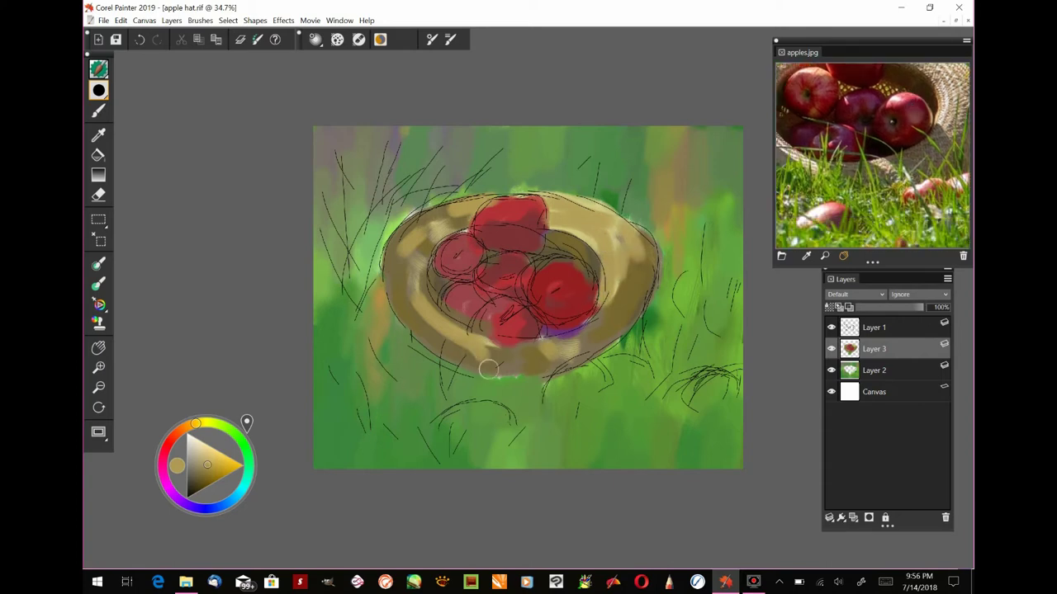
pyautogui.moveTo(896, 179); pyautogui.dragTo(845, 231)
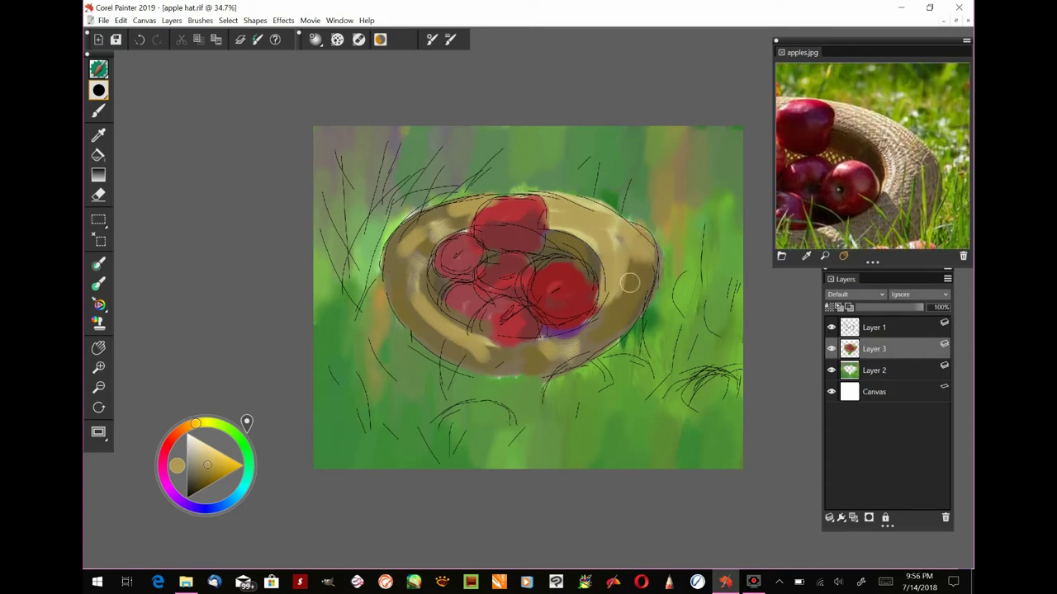
pyautogui.moveTo(895, 66); pyautogui.dragTo(880, 135)
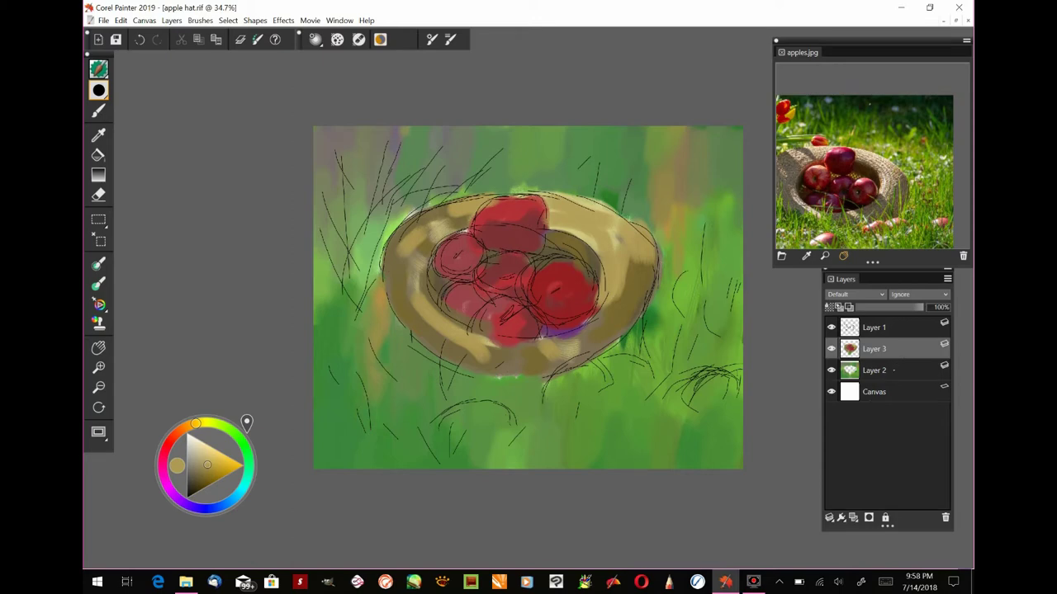
pyautogui.click(947, 279)
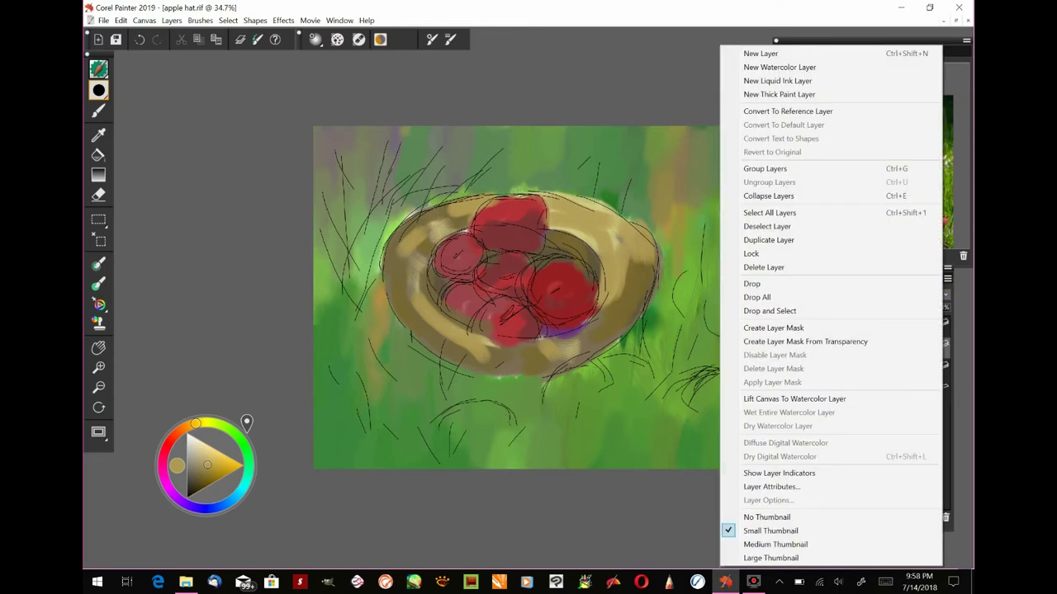
pyautogui.click(761, 283)
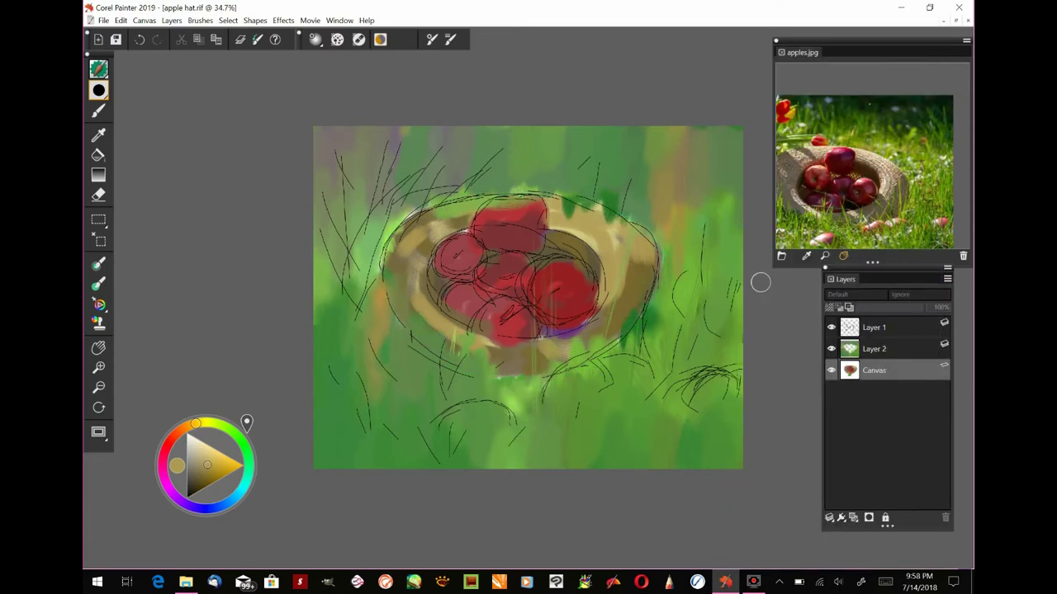
pyautogui.click(139, 40)
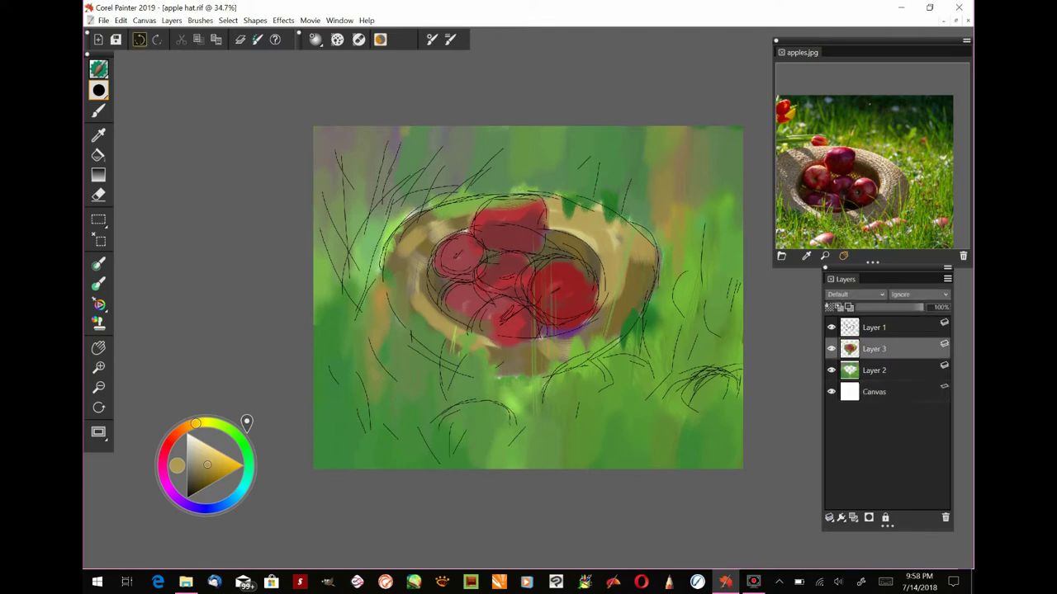
# Step: Collapse Layer 3 and Layer 2 into a single layer, keeping the sketch layer separate
pyautogui.click(885, 582)
pyautogui.click(916, 531)
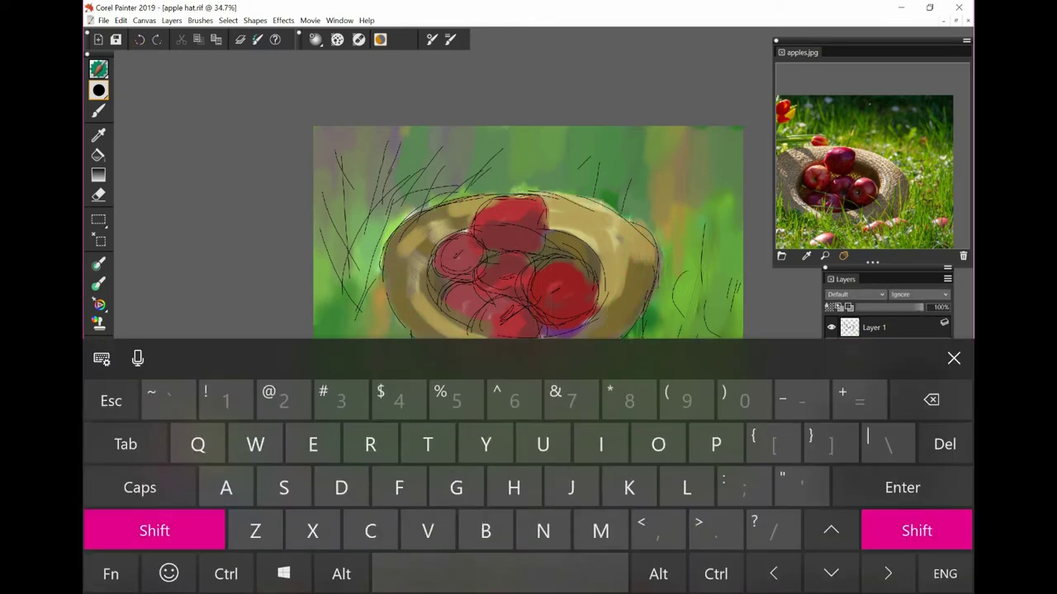
pyautogui.moveTo(909, 278); pyautogui.dragTo(728, 91)
pyautogui.keyDown('shift'); pyautogui.click(692, 184); pyautogui.keyUp('shift')
pyautogui.rightClick(690, 186)
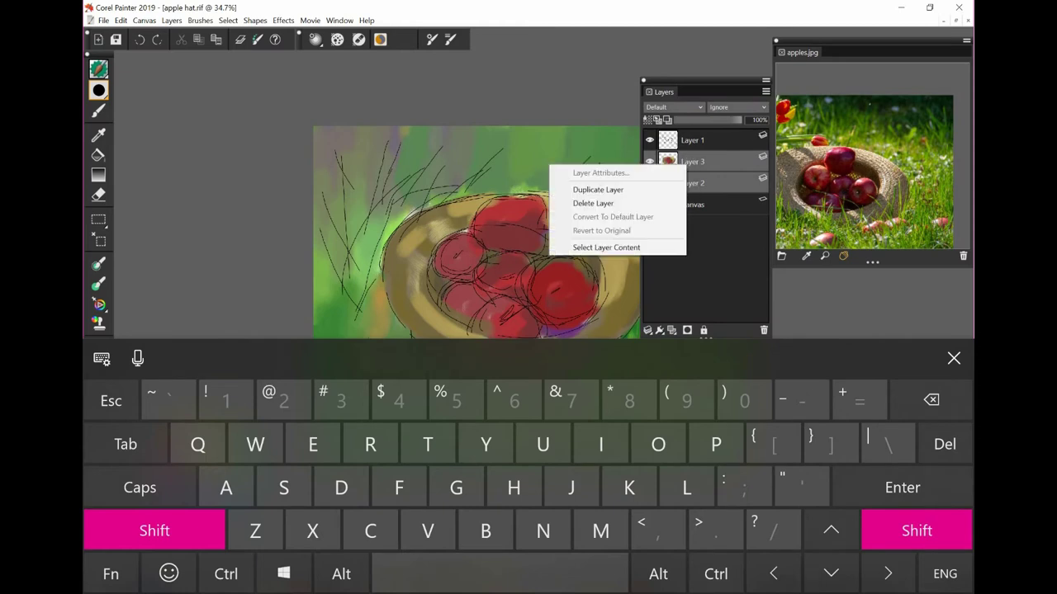
pyautogui.click(795, 290)
pyautogui.scroll(-3, 477, 231)
pyautogui.click(172, 20)
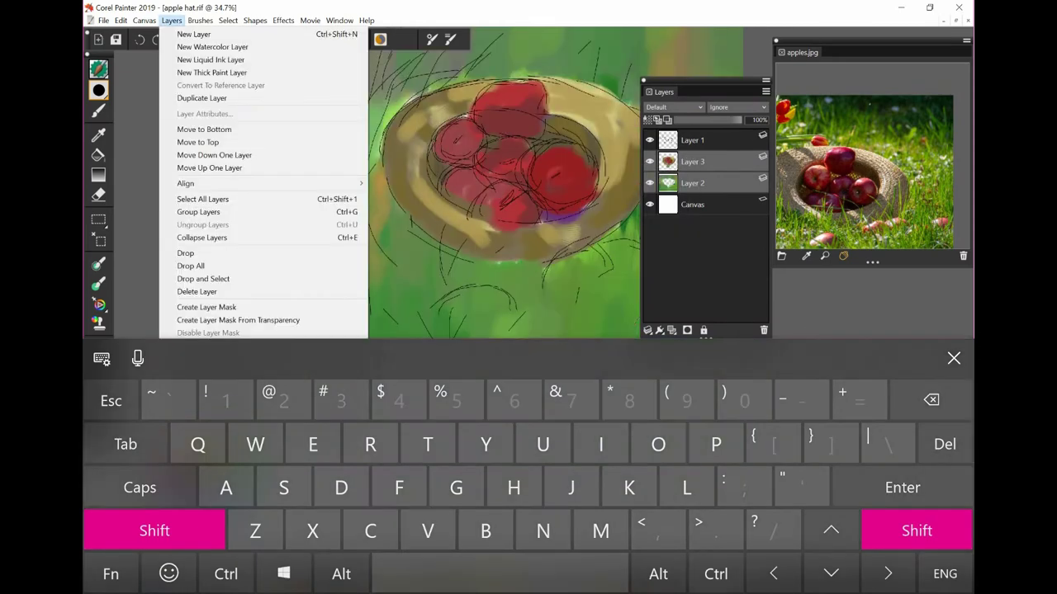
pyautogui.click(235, 237)
pyautogui.click(954, 358)
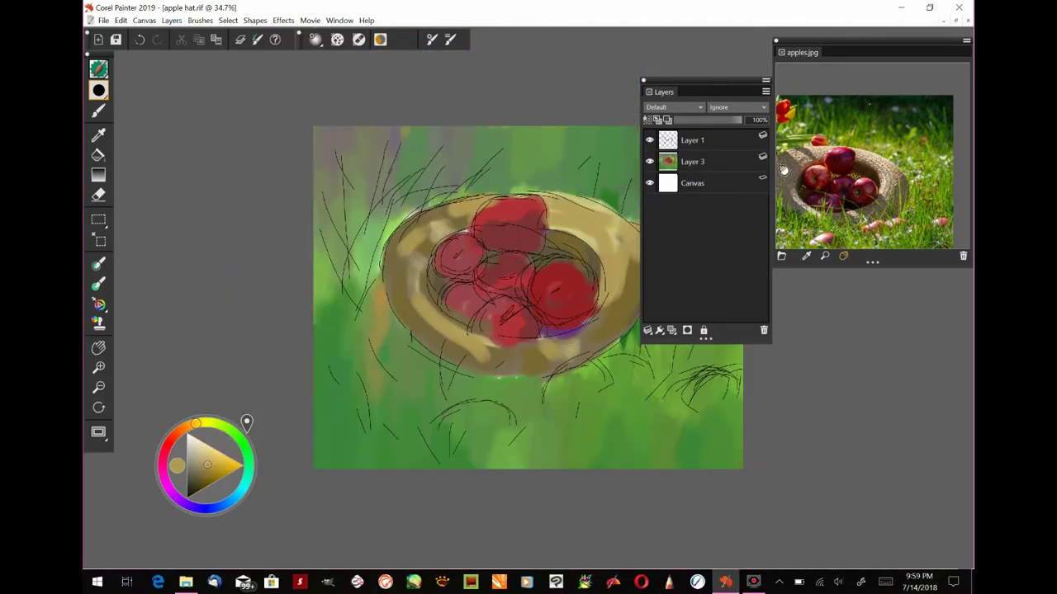
# Step: Move the Layers panel back below the reference image and add a new layer directly beneath the sketch layer
pyautogui.moveTo(693, 91); pyautogui.dragTo(864, 292)
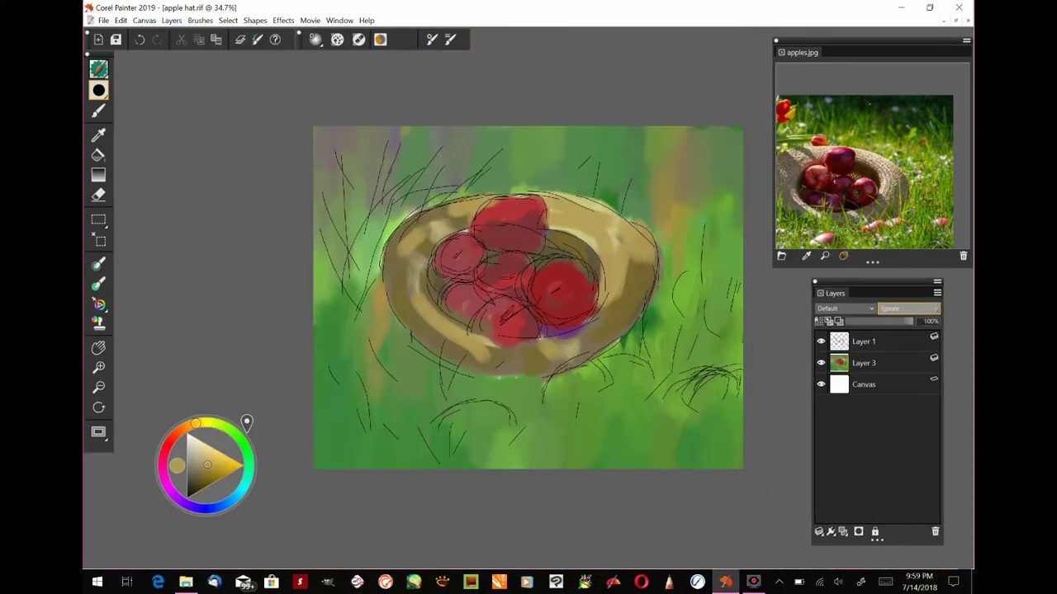
pyautogui.click(908, 309)
pyautogui.click(783, 430)
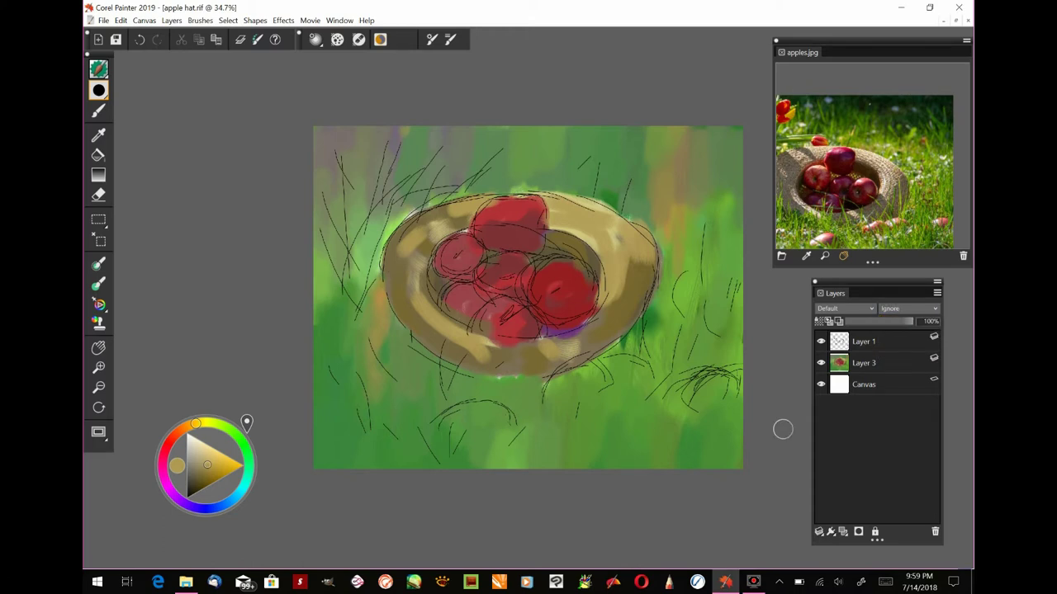
pyautogui.hotkey('ctrl', 'shift', 'n')
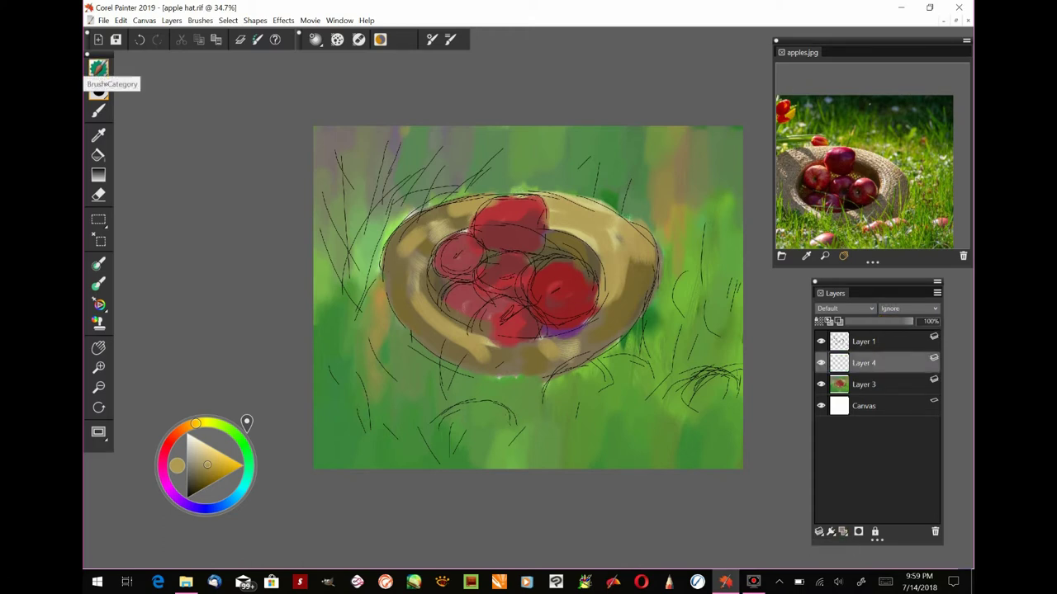
# Step: Spatter yellow specks over the grass around the hat on the new layer with the Variable Splatter airbrush
pyautogui.click(98, 68)
pyautogui.moveTo(279, 325); pyautogui.dragTo(275, 117)
pyautogui.click(128, 132)
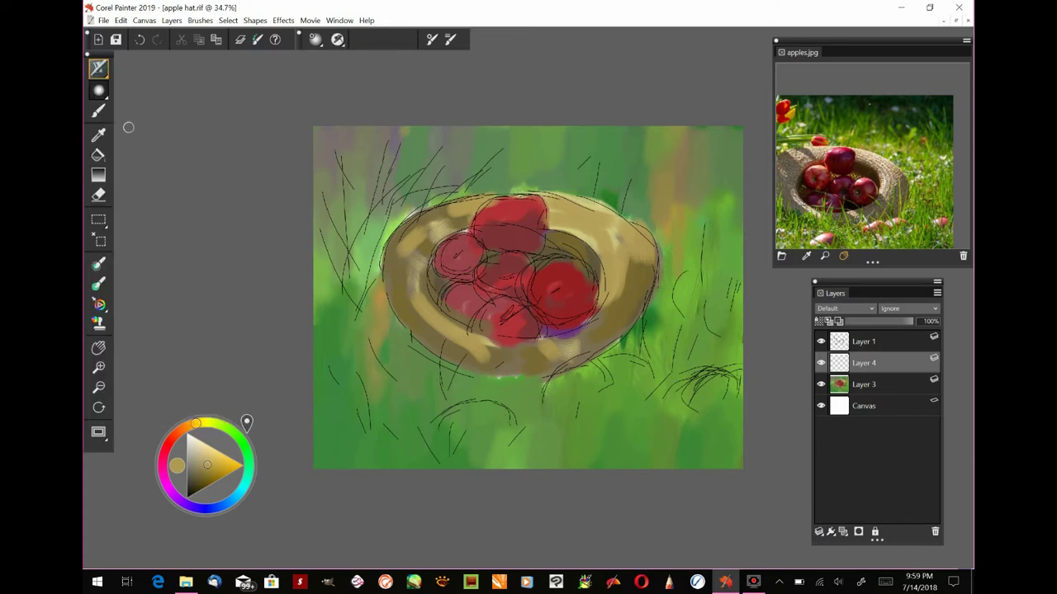
pyautogui.click(99, 68)
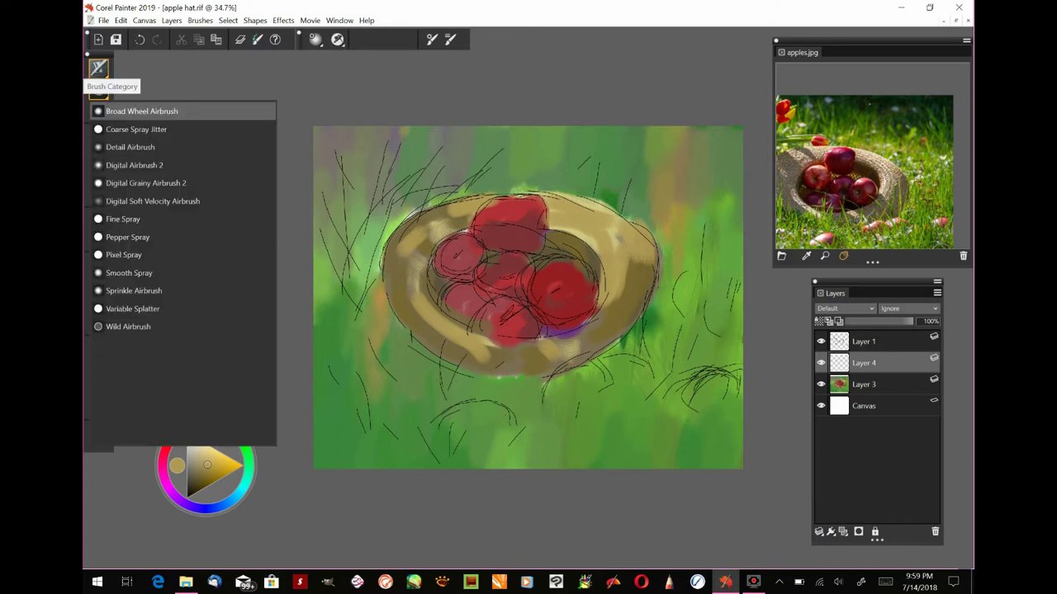
pyautogui.click(153, 310)
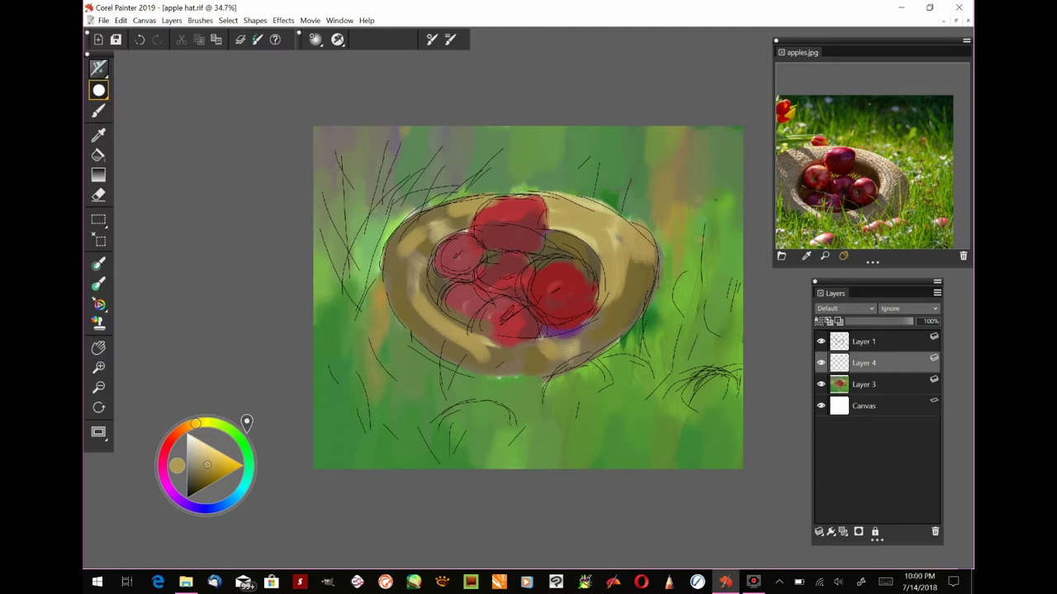
pyautogui.moveTo(206, 429); pyautogui.dragTo(200, 423)
pyautogui.click(229, 463)
pyautogui.moveTo(667, 308)
pyautogui.mouseDown()
pyautogui.moveTo(699, 298)
pyautogui.moveTo(695, 291)
pyautogui.mouseUp()
pyautogui.moveTo(630, 173); pyautogui.dragTo(698, 146)
pyautogui.moveTo(468, 149); pyautogui.dragTo(431, 148)
pyautogui.moveTo(571, 426); pyautogui.dragTo(678, 435)
# Step: Spatter orange specks across the grass to the right of, below and to the left of the hat
pyautogui.click(187, 434)
pyautogui.moveTo(688, 235)
pyautogui.mouseDown()
pyautogui.moveTo(584, 153)
pyautogui.moveTo(697, 281)
pyautogui.moveTo(586, 379)
pyautogui.moveTo(476, 432)
pyautogui.mouseUp()
pyautogui.moveTo(347, 355); pyautogui.dragTo(429, 121)
# Step: Spatter magenta and blue specks over the grass background around the hat
pyautogui.click(165, 479)
pyautogui.click(219, 463)
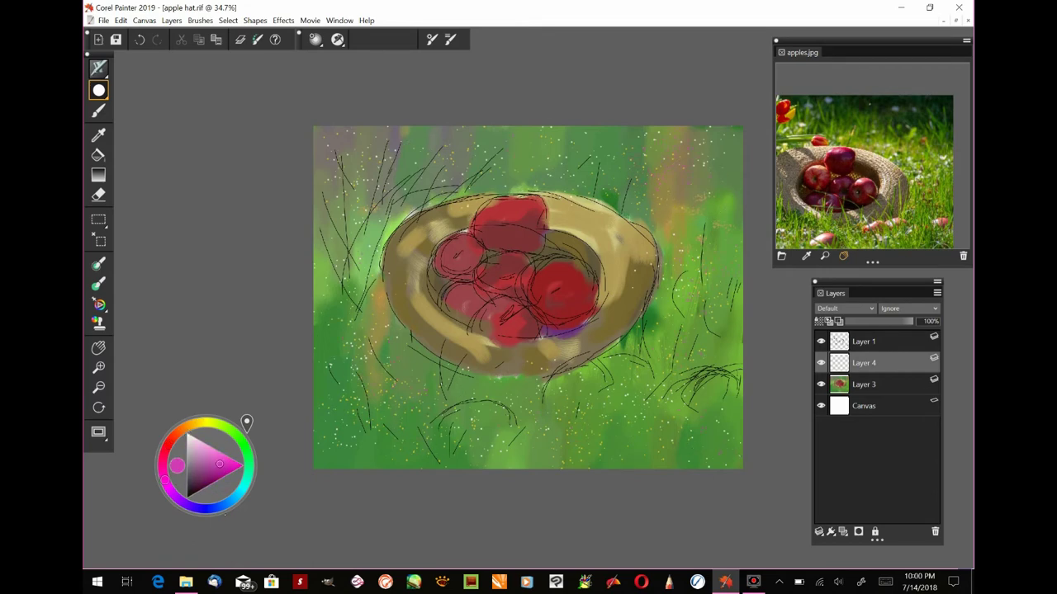
pyautogui.click(219, 506)
pyautogui.click(206, 458)
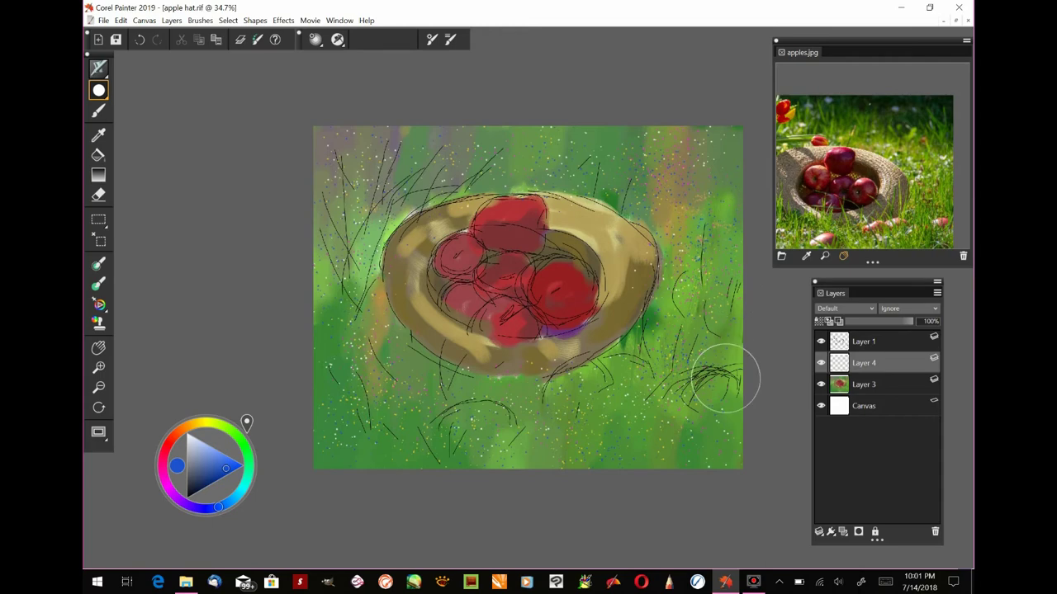
# Step: Add orange-red specks to the grass, concentrated in the lower right of the painting
pyautogui.click(178, 432)
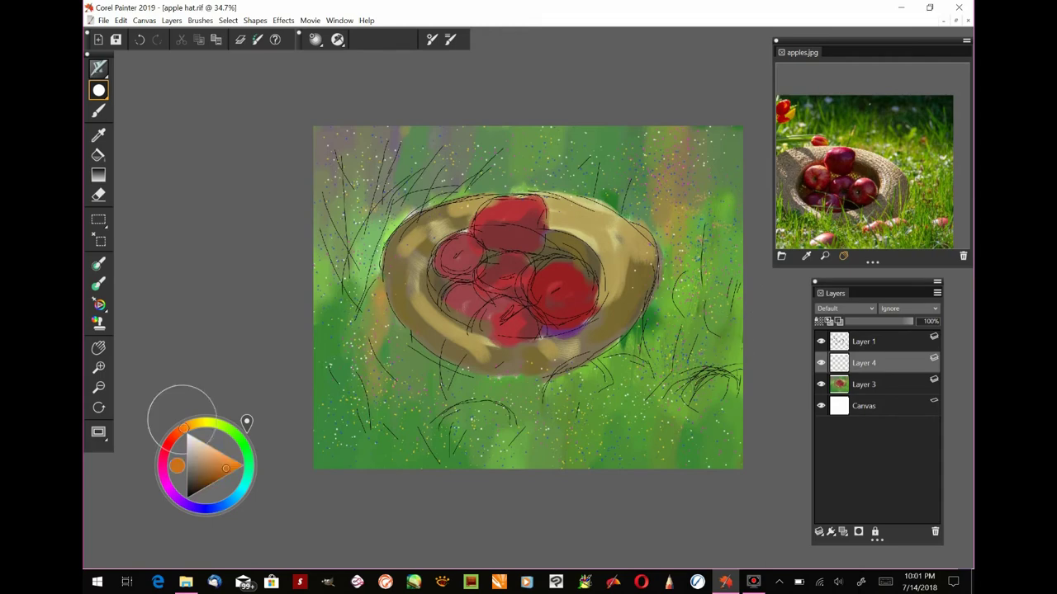
pyautogui.click(222, 468)
pyautogui.moveTo(222, 468); pyautogui.dragTo(225, 465)
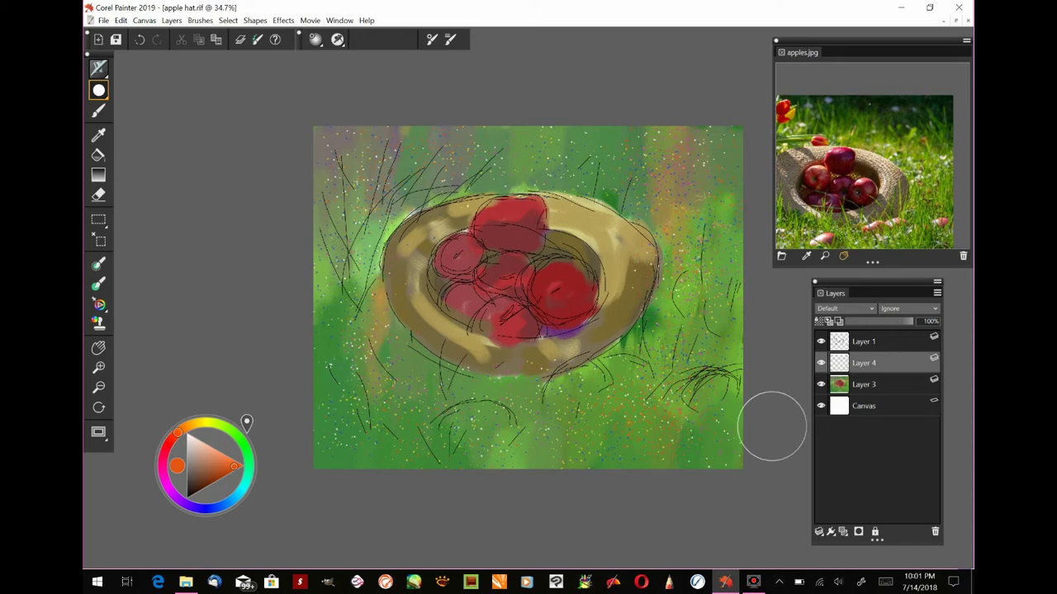
# Step: Paint fine muted green grass blades to the right of the hat with the Acrylics and Gouache Detail Opaque brush
pyautogui.click(98, 68)
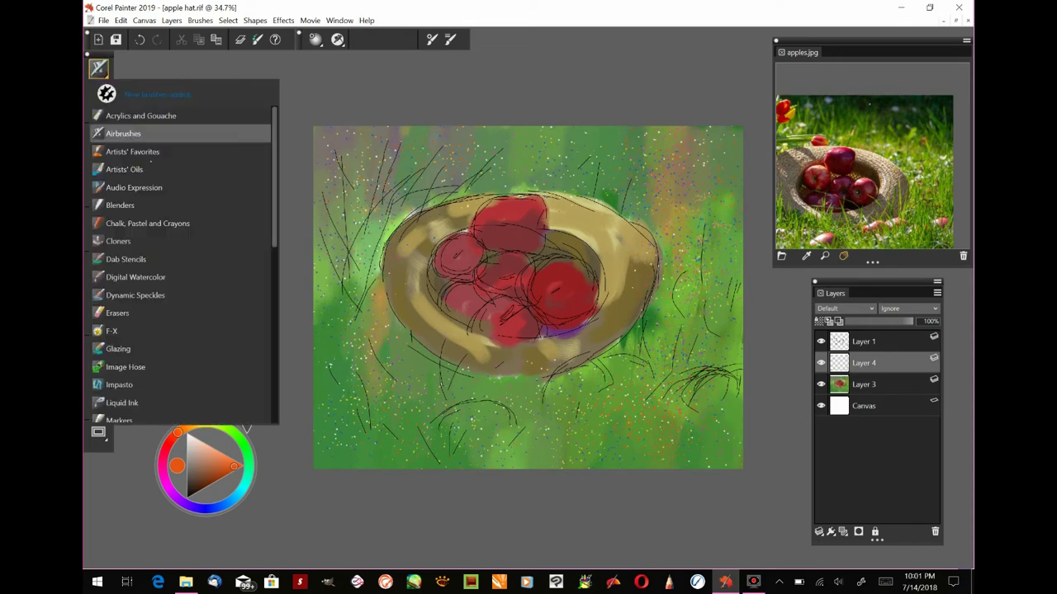
pyautogui.click(159, 116)
pyautogui.click(99, 90)
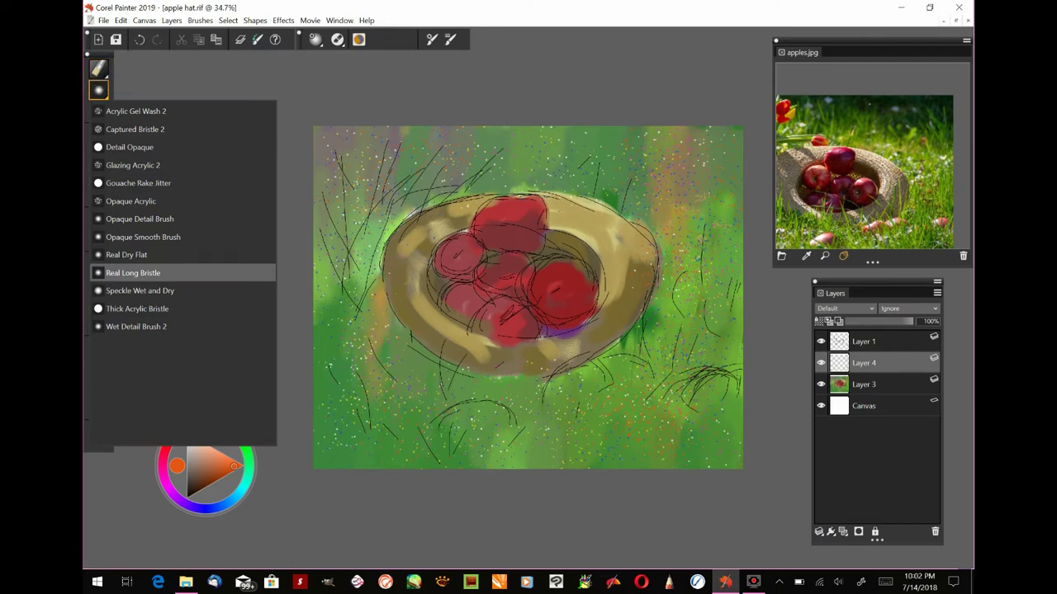
pyautogui.click(300, 107)
pyautogui.moveTo(683, 268)
pyautogui.mouseDown()
pyautogui.moveTo(659, 269)
pyautogui.moveTo(670, 267)
pyautogui.mouseUp()
pyautogui.click(233, 432)
pyautogui.moveTo(212, 469); pyautogui.dragTo(205, 473)
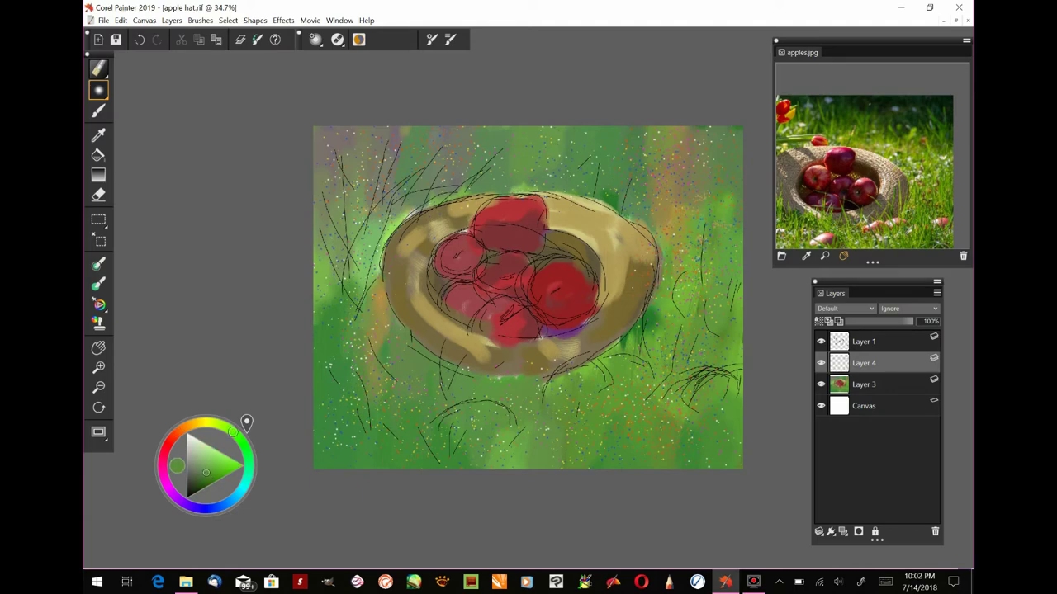
pyautogui.click(99, 90)
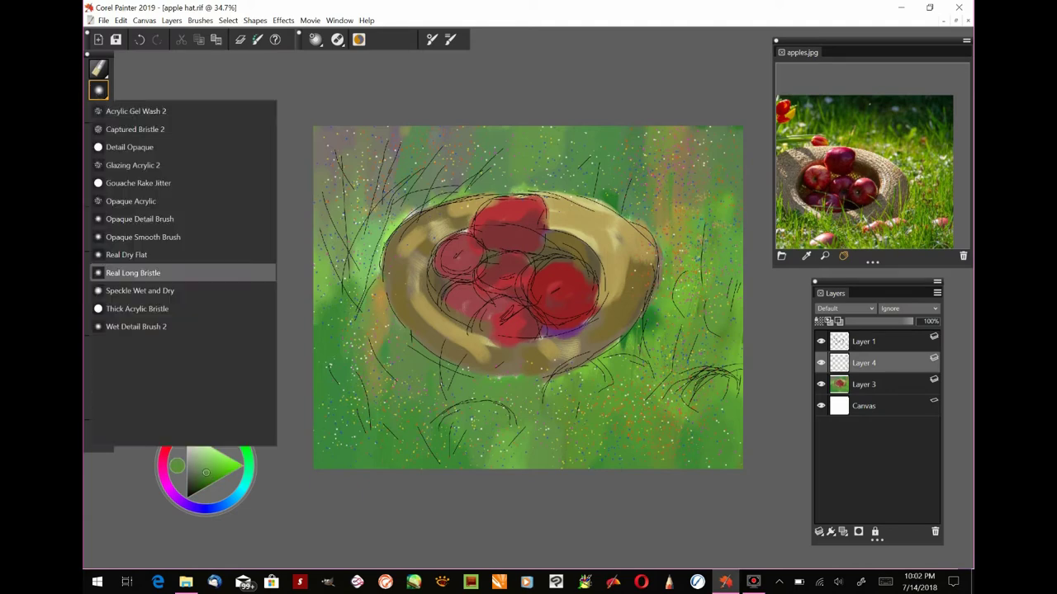
pyautogui.click(130, 147)
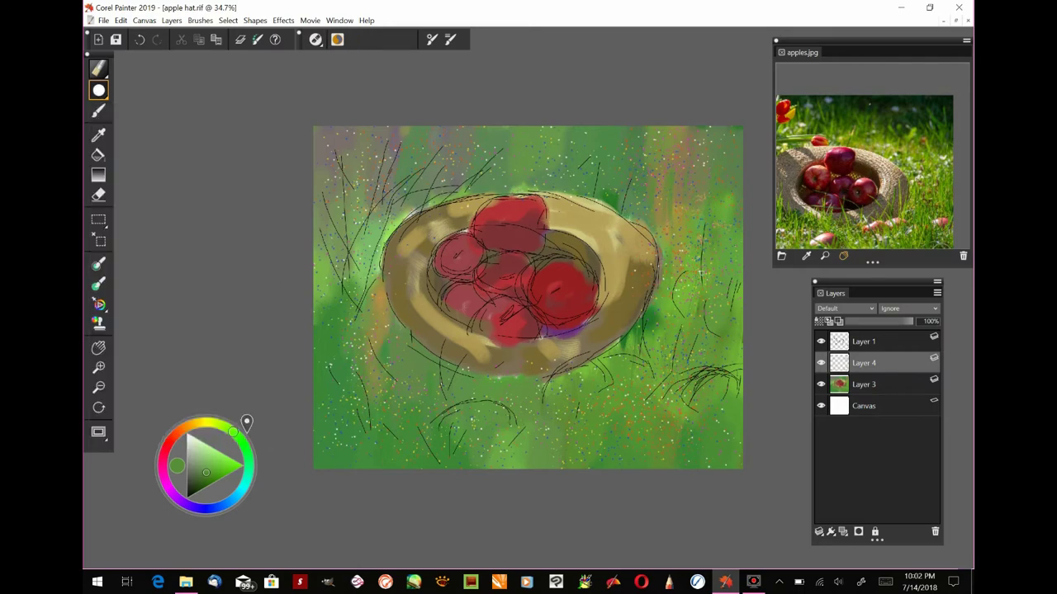
pyautogui.moveTo(675, 267); pyautogui.dragTo(674, 233)
pyautogui.moveTo(691, 238); pyautogui.dragTo(691, 221)
pyautogui.moveTo(695, 274)
pyautogui.mouseDown()
pyautogui.moveTo(695, 259)
pyautogui.moveTo(677, 260)
pyautogui.mouseUp()
pyautogui.moveTo(708, 291)
pyautogui.mouseDown()
pyautogui.moveTo(709, 258)
pyautogui.moveTo(653, 231)
pyautogui.mouseUp()
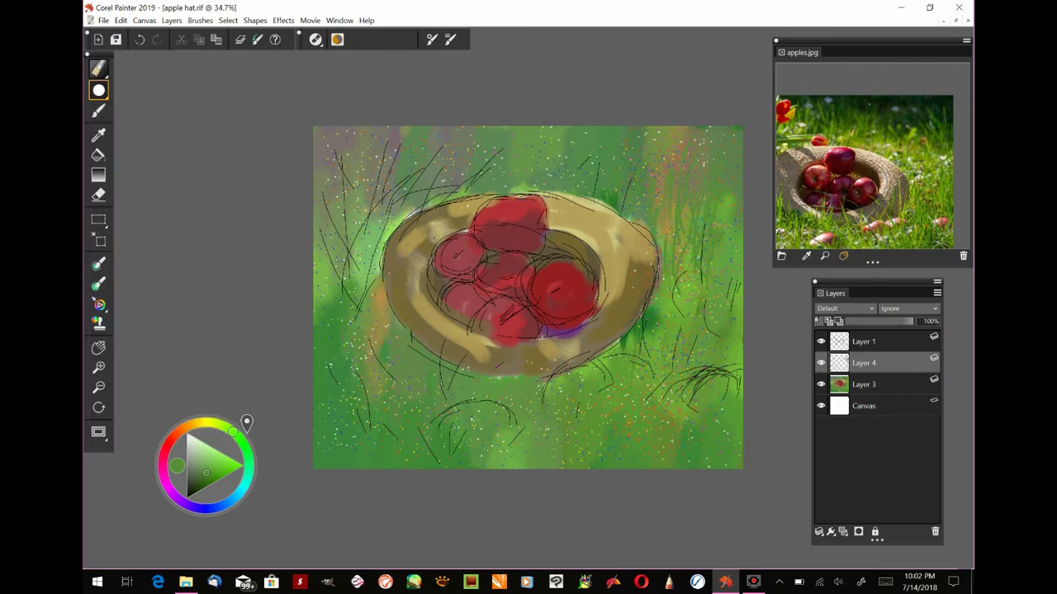
# Step: Add fine green grass blades to the left of the hat, with one more touch at its right
pyautogui.moveTo(361, 269); pyautogui.dragTo(361, 193)
pyautogui.moveTo(370, 256); pyautogui.dragTo(370, 208)
pyautogui.moveTo(332, 284); pyautogui.dragTo(333, 206)
pyautogui.moveTo(363, 284); pyautogui.dragTo(363, 261)
pyautogui.moveTo(320, 300); pyautogui.dragTo(320, 223)
pyautogui.moveTo(353, 248)
pyautogui.mouseDown()
pyautogui.moveTo(353, 203)
pyautogui.moveTo(374, 210)
pyautogui.mouseUp()
pyautogui.moveTo(698, 208)
pyautogui.mouseDown()
pyautogui.moveTo(720, 208)
pyautogui.moveTo(702, 209)
pyautogui.mouseUp()
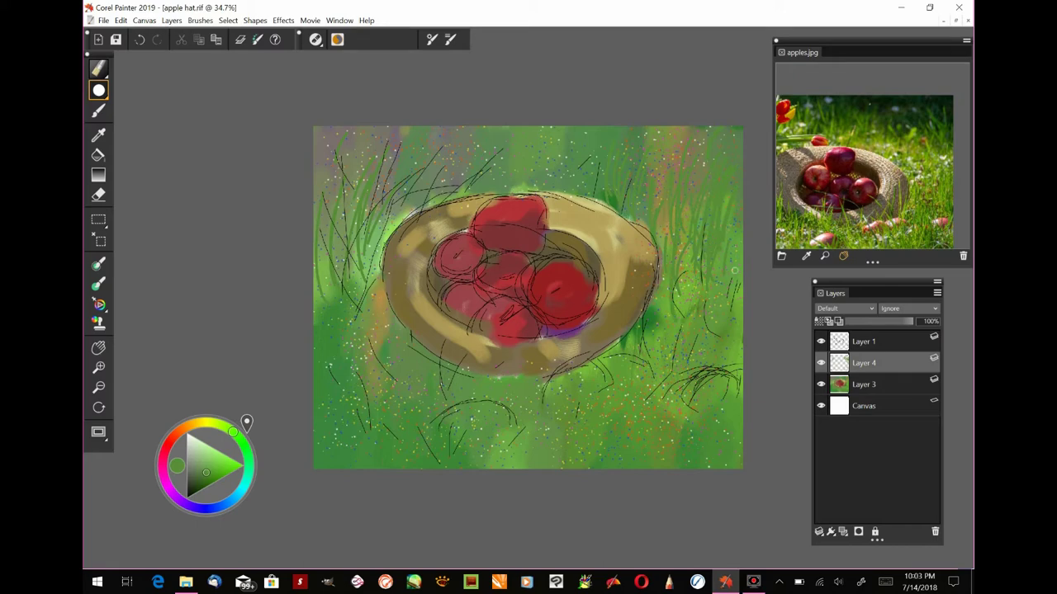
# Step: Try out the Particles brushes Spring Silk Ribbon and Flow Fur, and darken the green paint colour
pyautogui.click(98, 69)
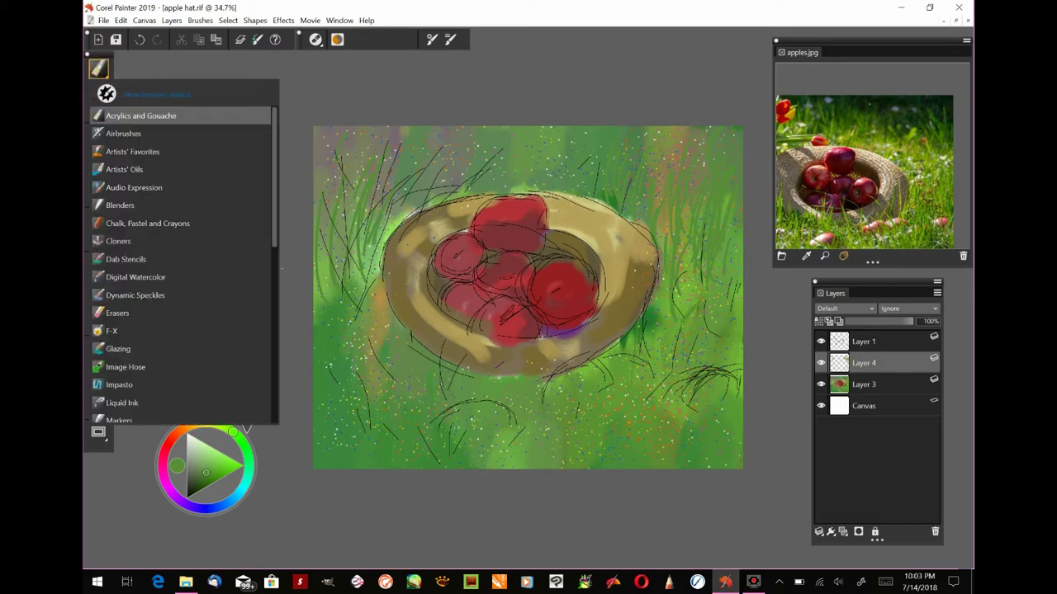
pyautogui.scroll(-5, 165, 248)
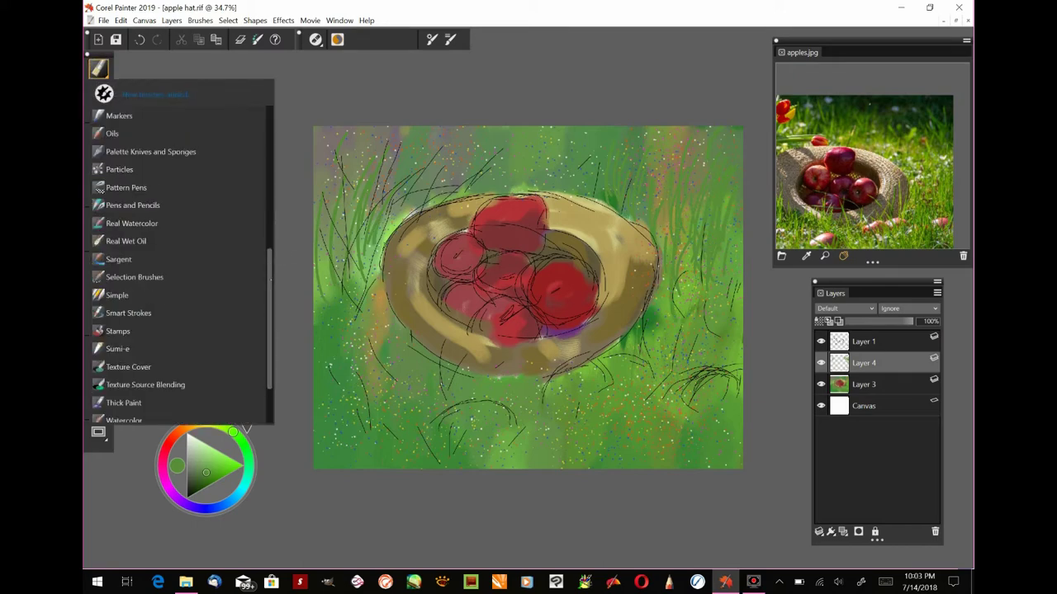
pyautogui.click(128, 170)
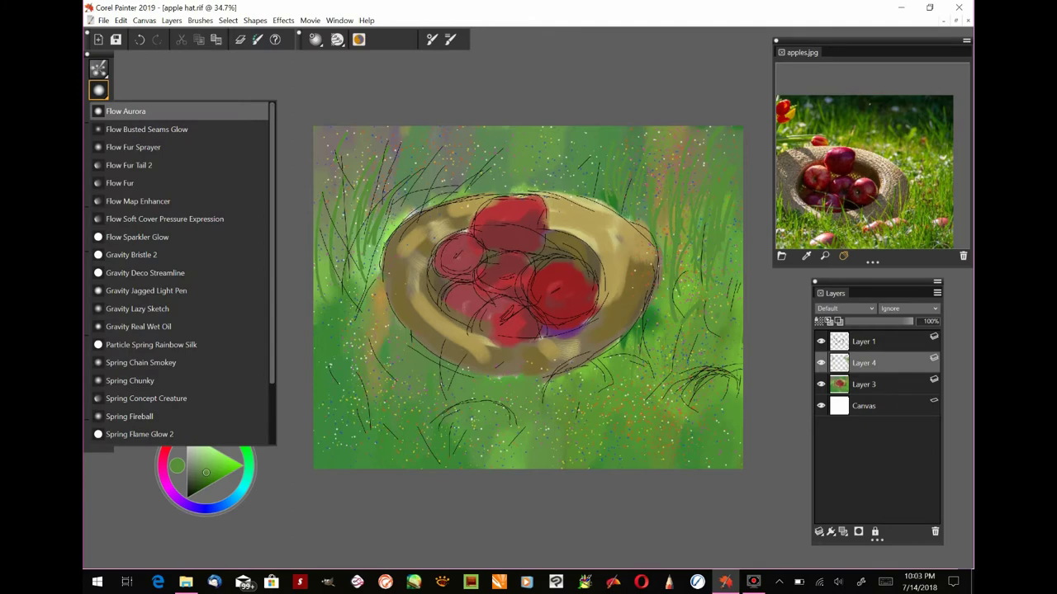
pyautogui.scroll(-3, 182, 273)
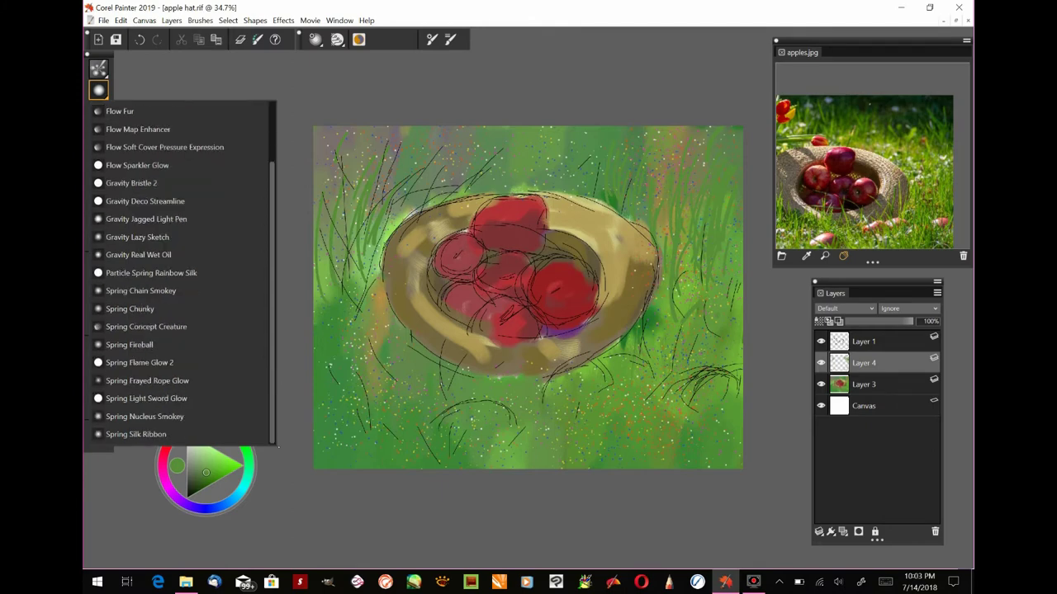
pyautogui.scroll(3, 181, 272)
pyautogui.scroll(-2, 182, 272)
pyautogui.scroll(-1, 260, 396)
pyautogui.click(166, 429)
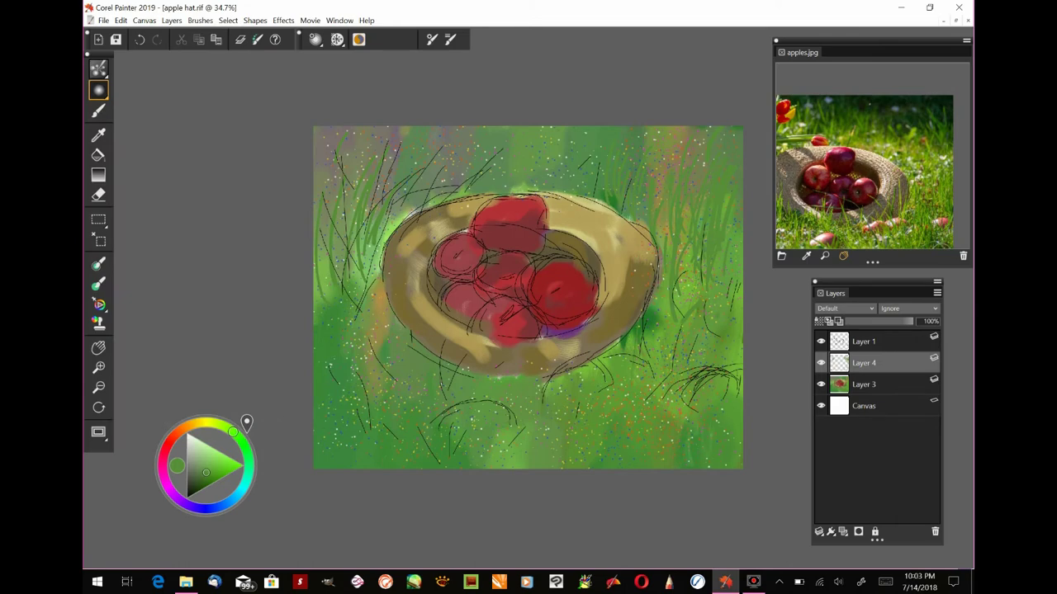
pyautogui.click(98, 90)
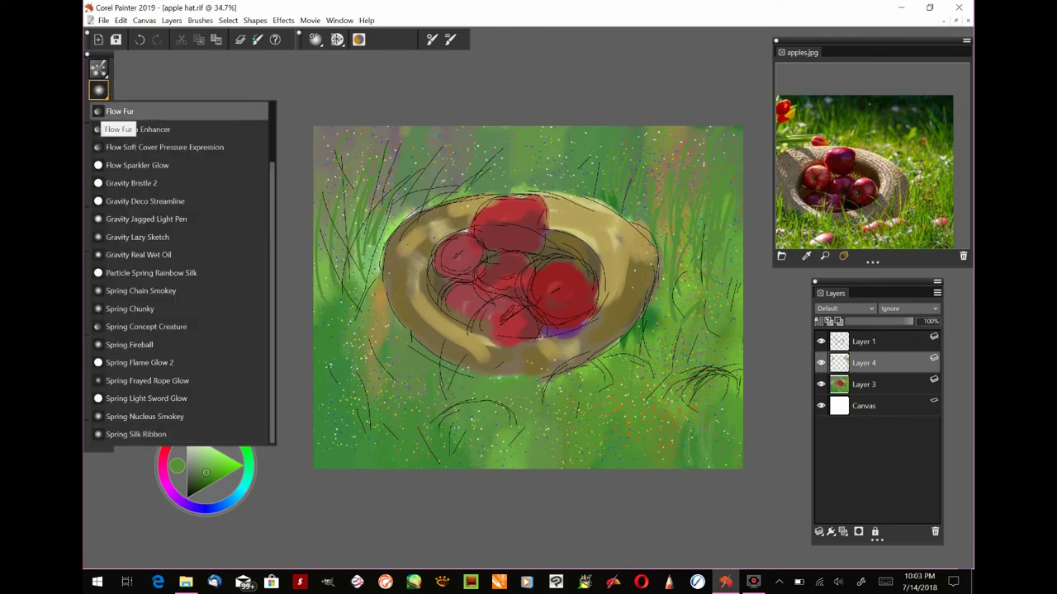
pyautogui.click(132, 105)
pyautogui.click(198, 480)
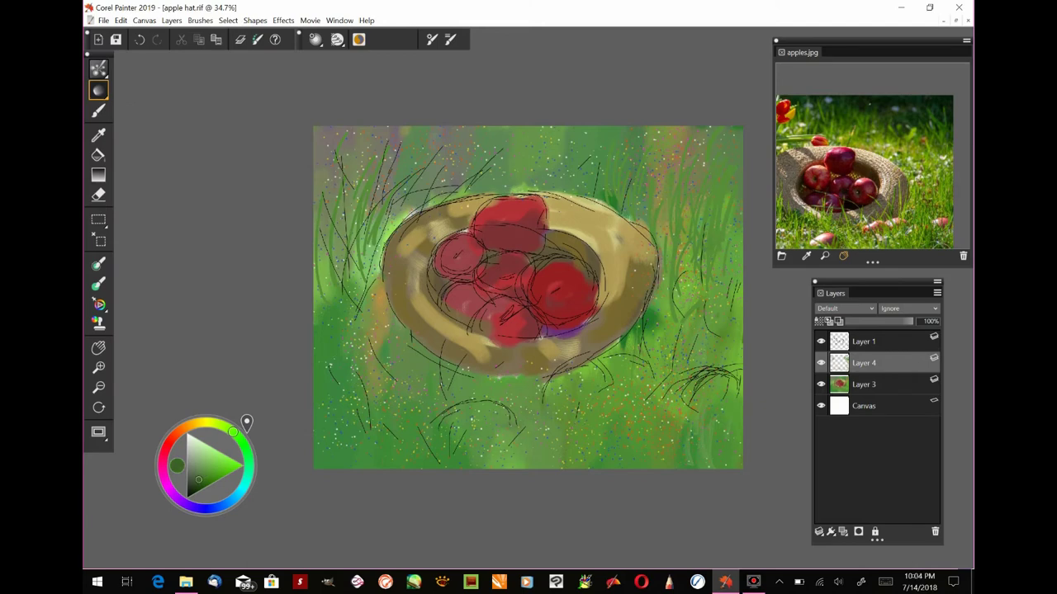
# Step: Paint dark green blades in the upper right grass with the Expressive Horsetail brush
pyautogui.click(98, 68)
pyautogui.scroll(-2, 276, 290)
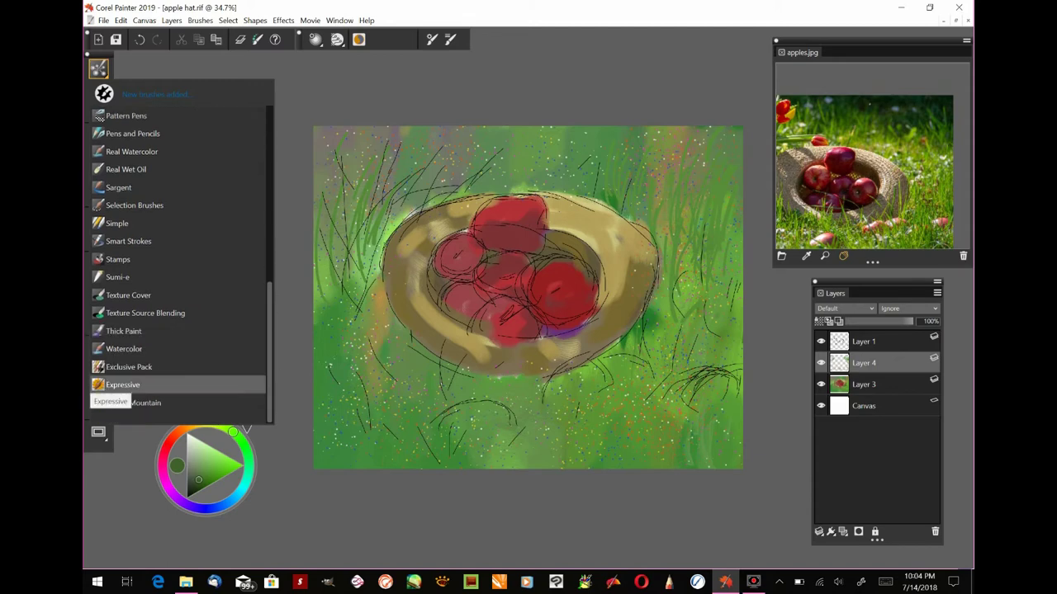
pyautogui.click(125, 384)
pyautogui.click(98, 90)
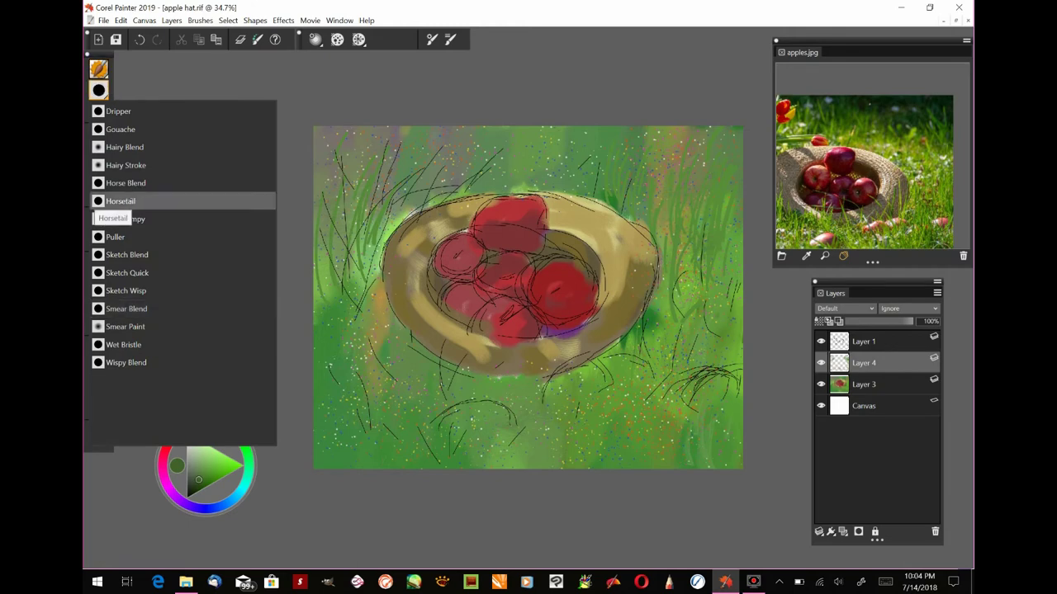
pyautogui.click(120, 201)
pyautogui.moveTo(664, 241); pyautogui.dragTo(682, 157)
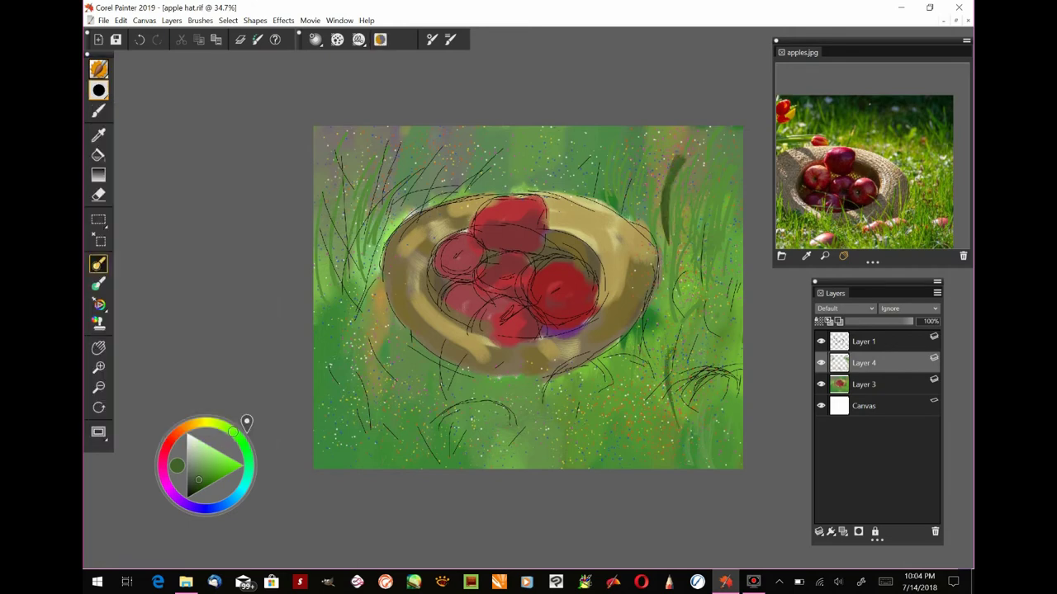
pyautogui.moveTo(694, 236)
pyautogui.mouseDown()
pyautogui.moveTo(716, 237)
pyautogui.moveTo(696, 237)
pyautogui.moveTo(681, 132)
pyautogui.mouseUp()
pyautogui.moveTo(707, 206); pyautogui.dragTo(701, 169)
pyautogui.moveTo(688, 250); pyautogui.dragTo(676, 178)
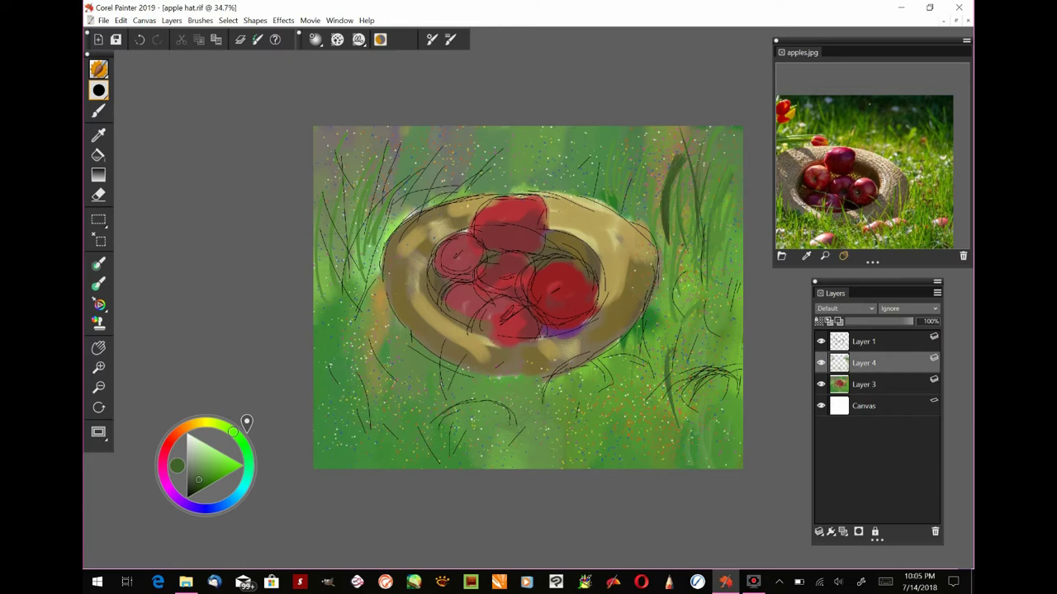
# Step: Extend the dark green blades up to the canvas's top edge behind the hat's upper right rim
pyautogui.moveTo(653, 219)
pyautogui.mouseDown()
pyautogui.moveTo(673, 155)
pyautogui.moveTo(651, 155)
pyautogui.moveTo(673, 126)
pyautogui.mouseUp()
pyautogui.moveTo(629, 204); pyautogui.dragTo(644, 126)
pyautogui.moveTo(652, 237); pyautogui.dragTo(678, 142)
pyautogui.moveTo(681, 263); pyautogui.dragTo(675, 126)
pyautogui.moveTo(658, 243)
pyautogui.mouseDown()
pyautogui.moveTo(631, 127)
pyautogui.moveTo(584, 127)
pyautogui.mouseUp()
pyautogui.moveTo(701, 193); pyautogui.dragTo(735, 137)
pyautogui.moveTo(684, 221); pyautogui.dragTo(707, 159)
# Step: Paint dark green blades rising behind the top centre of the hat
pyautogui.moveTo(600, 191); pyautogui.dragTo(585, 126)
pyautogui.moveTo(607, 191)
pyautogui.mouseDown()
pyautogui.moveTo(590, 133)
pyautogui.moveTo(591, 145)
pyautogui.mouseUp()
pyautogui.moveTo(572, 185)
pyautogui.mouseDown()
pyautogui.moveTo(568, 140)
pyautogui.moveTo(565, 152)
pyautogui.mouseUp()
pyautogui.moveTo(549, 156); pyautogui.dragTo(555, 125)
pyautogui.moveTo(540, 186)
pyautogui.mouseDown()
pyautogui.moveTo(538, 125)
pyautogui.moveTo(553, 141)
pyautogui.mouseUp()
pyautogui.moveTo(529, 180)
pyautogui.mouseDown()
pyautogui.moveTo(504, 126)
pyautogui.moveTo(529, 126)
pyautogui.mouseUp()
# Step: Darken the green further and paint tall blades above the hat's upper left rim
pyautogui.click(204, 475)
pyautogui.moveTo(671, 201); pyautogui.dragTo(682, 161)
pyautogui.click(197, 486)
pyautogui.moveTo(457, 184); pyautogui.dragTo(473, 127)
pyautogui.moveTo(463, 187); pyautogui.dragTo(476, 127)
pyautogui.moveTo(421, 200); pyautogui.dragTo(429, 129)
pyautogui.moveTo(440, 194); pyautogui.dragTo(430, 134)
pyautogui.moveTo(417, 166); pyautogui.dragTo(404, 128)
pyautogui.moveTo(407, 208); pyautogui.dragTo(404, 159)
pyautogui.moveTo(439, 192); pyautogui.dragTo(435, 125)
pyautogui.moveTo(391, 213); pyautogui.dragTo(381, 130)
pyautogui.moveTo(374, 257)
pyautogui.mouseDown()
pyautogui.moveTo(359, 142)
pyautogui.moveTo(371, 125)
pyautogui.mouseUp()
# Step: Fill the upper left corner and the area left of the hat with long, crossing very dark green blades
pyautogui.moveTo(324, 253); pyautogui.dragTo(325, 126)
pyautogui.moveTo(355, 205); pyautogui.dragTo(327, 128)
pyautogui.moveTo(345, 289); pyautogui.dragTo(404, 171)
pyautogui.moveTo(339, 260); pyautogui.dragTo(440, 171)
pyautogui.moveTo(325, 296); pyautogui.dragTo(437, 180)
pyautogui.moveTo(332, 250); pyautogui.dragTo(430, 147)
pyautogui.moveTo(357, 279)
pyautogui.mouseDown()
pyautogui.moveTo(362, 179)
pyautogui.moveTo(345, 127)
pyautogui.mouseUp()
pyautogui.moveTo(331, 163); pyautogui.dragTo(312, 129)
pyautogui.moveTo(340, 213); pyautogui.dragTo(333, 177)
pyautogui.moveTo(381, 259); pyautogui.dragTo(372, 218)
# Step: Layer more very dark blades around the hat's upper left rim and down its left side
pyautogui.moveTo(422, 179); pyautogui.dragTo(396, 139)
pyautogui.moveTo(402, 231)
pyautogui.mouseDown()
pyautogui.moveTo(395, 203)
pyautogui.moveTo(422, 152)
pyautogui.mouseUp()
pyautogui.moveTo(492, 193)
pyautogui.mouseDown()
pyautogui.moveTo(482, 159)
pyautogui.moveTo(490, 131)
pyautogui.mouseUp()
pyautogui.moveTo(489, 190); pyautogui.dragTo(486, 125)
pyautogui.moveTo(439, 207); pyautogui.dragTo(436, 189)
pyautogui.moveTo(380, 284); pyautogui.dragTo(336, 208)
pyautogui.moveTo(360, 287); pyautogui.dragTo(326, 231)
# Step: Thicken the grass along the top of the painting with very dark green blades leaning over the hat's back rim
pyautogui.moveTo(611, 204)
pyautogui.mouseDown()
pyautogui.moveTo(604, 166)
pyautogui.moveTo(562, 127)
pyautogui.mouseUp()
pyautogui.moveTo(582, 177); pyautogui.dragTo(578, 129)
pyautogui.moveTo(624, 195); pyautogui.dragTo(604, 127)
pyautogui.moveTo(557, 193); pyautogui.dragTo(556, 172)
pyautogui.moveTo(570, 195); pyautogui.dragTo(553, 141)
pyautogui.moveTo(578, 137); pyautogui.dragTo(570, 132)
pyautogui.moveTo(556, 197); pyautogui.dragTo(545, 168)
pyautogui.moveTo(541, 164); pyautogui.dragTo(534, 147)
pyautogui.moveTo(530, 145); pyautogui.dragTo(520, 124)
pyautogui.moveTo(526, 192); pyautogui.dragTo(506, 147)
pyautogui.moveTo(501, 140); pyautogui.dragTo(494, 126)
pyautogui.moveTo(477, 191); pyautogui.dragTo(452, 125)
pyautogui.moveTo(459, 165); pyautogui.dragTo(459, 142)
pyautogui.moveTo(472, 200); pyautogui.dragTo(459, 173)
# Step: Add a few brighter green blades among the dark grass behind the hat
pyautogui.click(210, 473)
pyautogui.moveTo(607, 191)
pyautogui.mouseDown()
pyautogui.moveTo(602, 158)
pyautogui.moveTo(567, 148)
pyautogui.mouseUp()
pyautogui.moveTo(460, 185)
pyautogui.mouseDown()
pyautogui.moveTo(464, 127)
pyautogui.moveTo(433, 155)
pyautogui.mouseUp()
pyautogui.moveTo(387, 207); pyautogui.dragTo(417, 175)
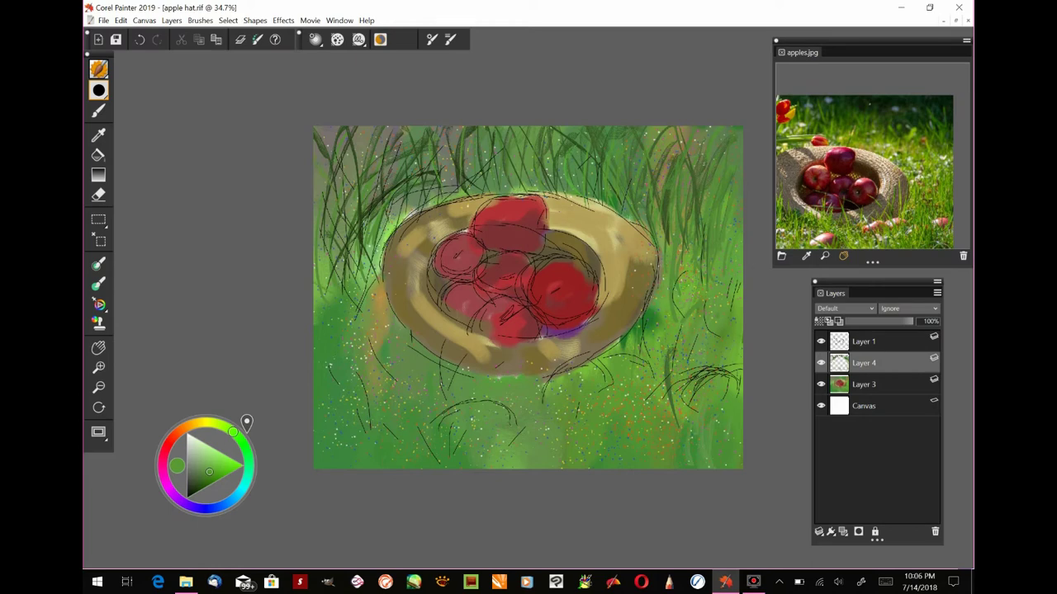
# Step: Switch to a darker muted green and paint blades in the grass to the right of the hat
pyautogui.click(199, 477)
pyautogui.moveTo(704, 321)
pyautogui.mouseDown()
pyautogui.moveTo(721, 265)
pyautogui.moveTo(743, 276)
pyautogui.mouseUp()
pyautogui.moveTo(662, 329); pyautogui.dragTo(668, 282)
pyautogui.moveTo(649, 349)
pyautogui.mouseDown()
pyautogui.moveTo(658, 292)
pyautogui.moveTo(682, 267)
pyautogui.mouseUp()
pyautogui.moveTo(713, 324)
pyautogui.mouseDown()
pyautogui.moveTo(714, 277)
pyautogui.moveTo(740, 290)
pyautogui.mouseUp()
pyautogui.moveTo(731, 254); pyautogui.dragTo(736, 231)
pyautogui.moveTo(727, 386); pyautogui.dragTo(742, 328)
pyautogui.moveTo(644, 369); pyautogui.dragTo(646, 342)
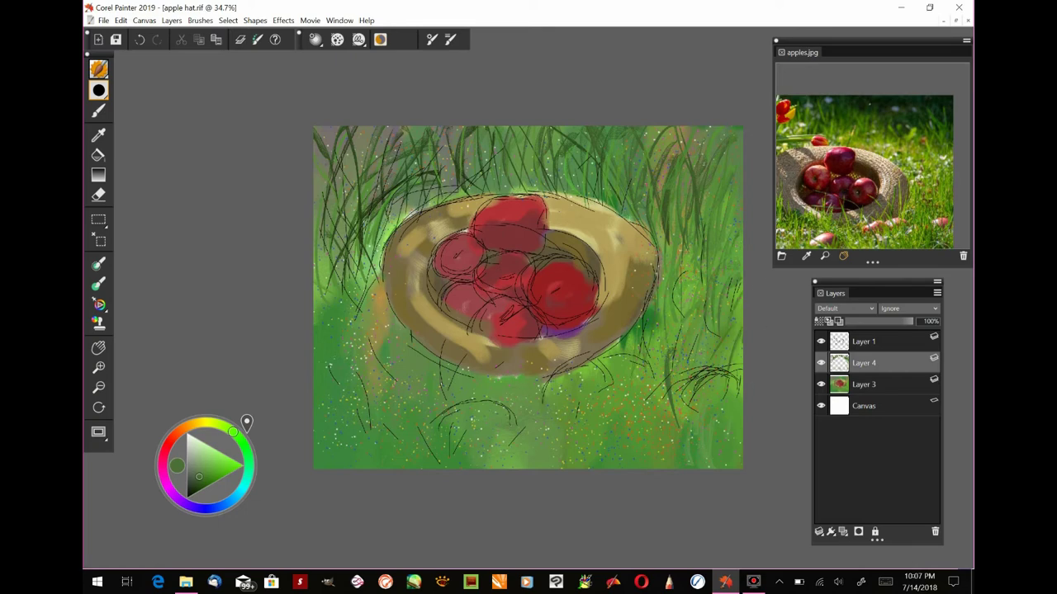
pyautogui.moveTo(668, 308); pyautogui.dragTo(663, 261)
pyautogui.moveTo(669, 329); pyautogui.dragTo(680, 251)
# Step: Paint muted green blades across the lower right grass, up to the hat's lower right rim
pyautogui.moveTo(710, 467); pyautogui.dragTo(715, 394)
pyautogui.moveTo(689, 443); pyautogui.dragTo(680, 384)
pyautogui.moveTo(696, 390); pyautogui.dragTo(702, 335)
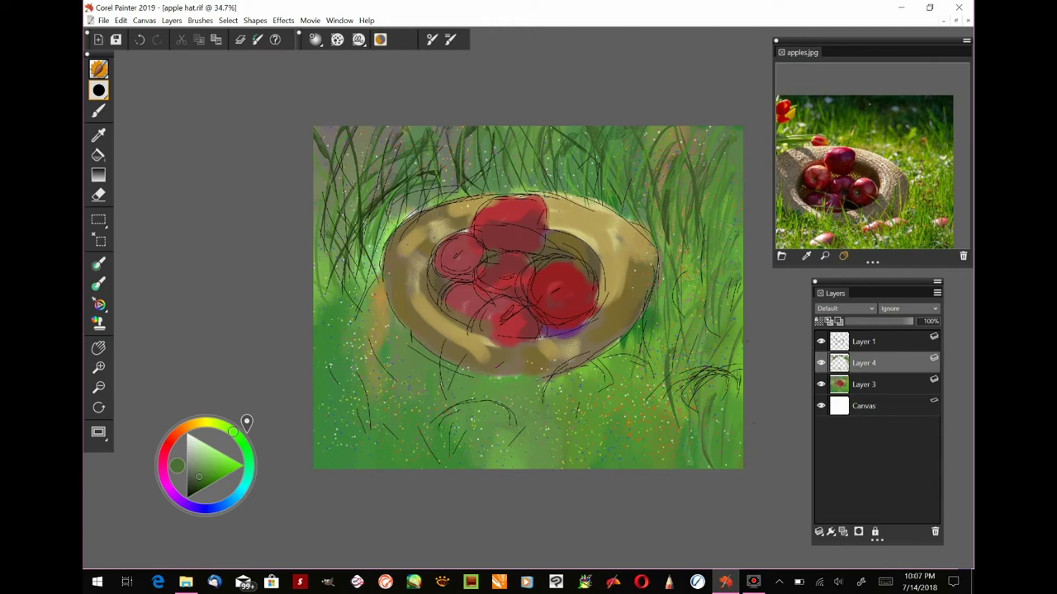
pyautogui.moveTo(733, 401); pyautogui.dragTo(741, 370)
pyautogui.moveTo(661, 438); pyautogui.dragTo(665, 403)
pyautogui.moveTo(644, 403); pyautogui.dragTo(654, 370)
pyautogui.moveTo(640, 431); pyautogui.dragTo(646, 345)
pyautogui.moveTo(658, 383); pyautogui.dragTo(643, 336)
pyautogui.moveTo(652, 394); pyautogui.dragTo(638, 375)
pyautogui.moveTo(631, 439); pyautogui.dragTo(635, 396)
pyautogui.moveTo(611, 469); pyautogui.dragTo(601, 400)
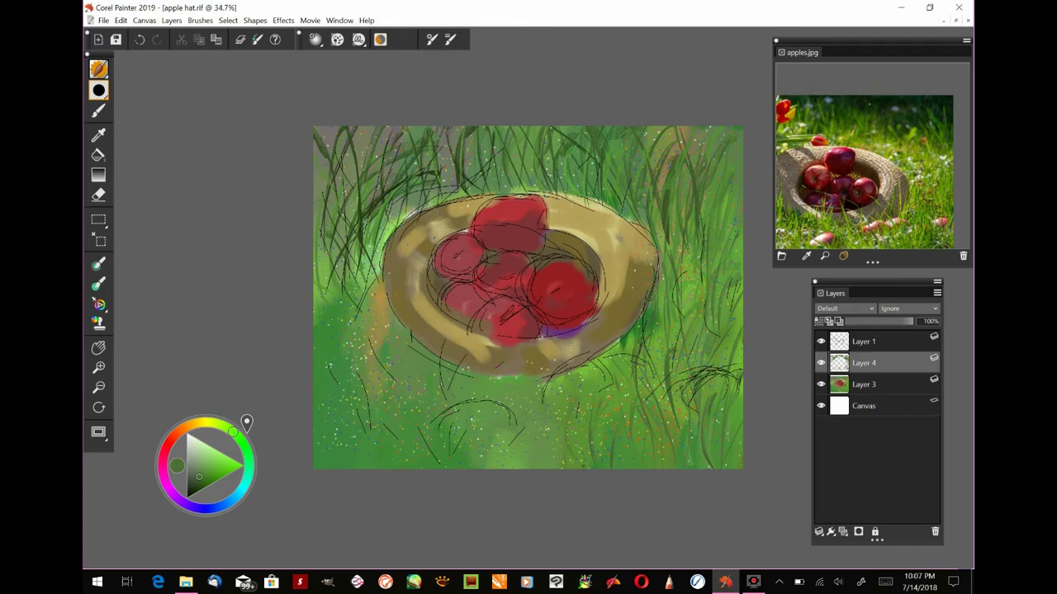
# Step: Paint muted green blades across the grass below the hat, down to the canvas's bottom edge
pyautogui.moveTo(564, 442); pyautogui.dragTo(570, 369)
pyautogui.moveTo(650, 429); pyautogui.dragTo(653, 394)
pyautogui.moveTo(585, 457); pyautogui.dragTo(588, 431)
pyautogui.moveTo(513, 463); pyautogui.dragTo(490, 442)
pyautogui.moveTo(540, 462); pyautogui.dragTo(504, 382)
pyautogui.moveTo(530, 412)
pyautogui.mouseDown()
pyautogui.moveTo(510, 368)
pyautogui.moveTo(544, 377)
pyautogui.mouseUp()
pyautogui.moveTo(551, 453); pyautogui.dragTo(530, 367)
pyautogui.moveTo(508, 468); pyautogui.dragTo(478, 399)
pyautogui.moveTo(483, 437); pyautogui.dragTo(470, 384)
pyautogui.moveTo(489, 413); pyautogui.dragTo(486, 388)
pyautogui.moveTo(512, 462); pyautogui.dragTo(507, 430)
# Step: Add muted green blades along the hat's lower left edge
pyautogui.moveTo(418, 370); pyautogui.dragTo(374, 297)
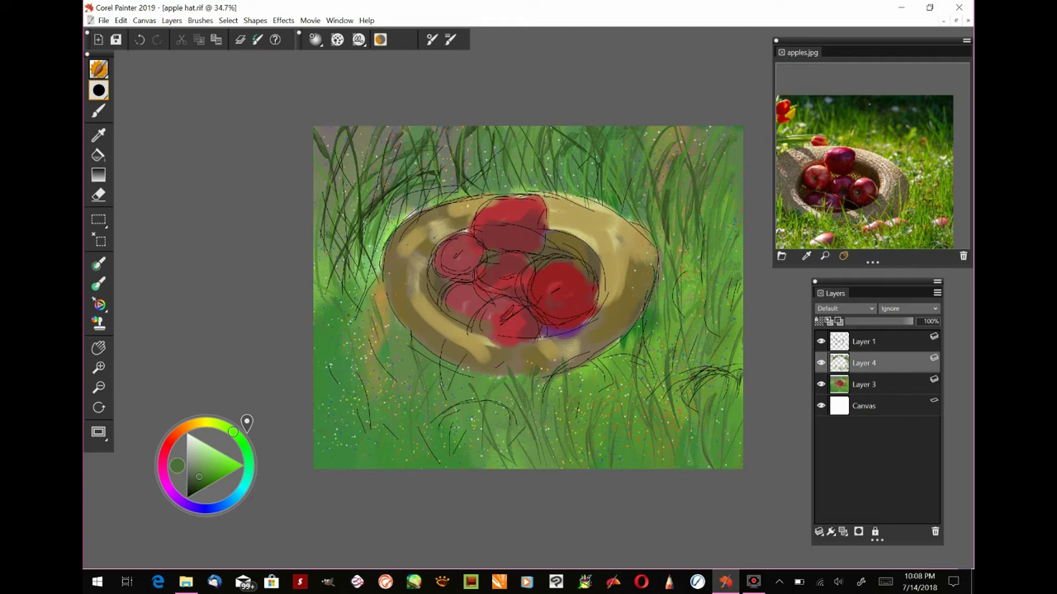
pyautogui.moveTo(370, 343); pyautogui.dragTo(358, 317)
pyautogui.moveTo(411, 352); pyautogui.dragTo(398, 329)
# Step: Shift the colour to a cooler bluish green and paint blades in the lower left grass and at the bottom centre
pyautogui.click(243, 442)
pyautogui.click(247, 453)
pyautogui.moveTo(201, 477); pyautogui.dragTo(208, 477)
pyautogui.moveTo(380, 445); pyautogui.dragTo(401, 384)
pyautogui.moveTo(381, 418)
pyautogui.mouseDown()
pyautogui.moveTo(368, 315)
pyautogui.moveTo(405, 322)
pyautogui.mouseUp()
pyautogui.moveTo(385, 329); pyautogui.dragTo(376, 271)
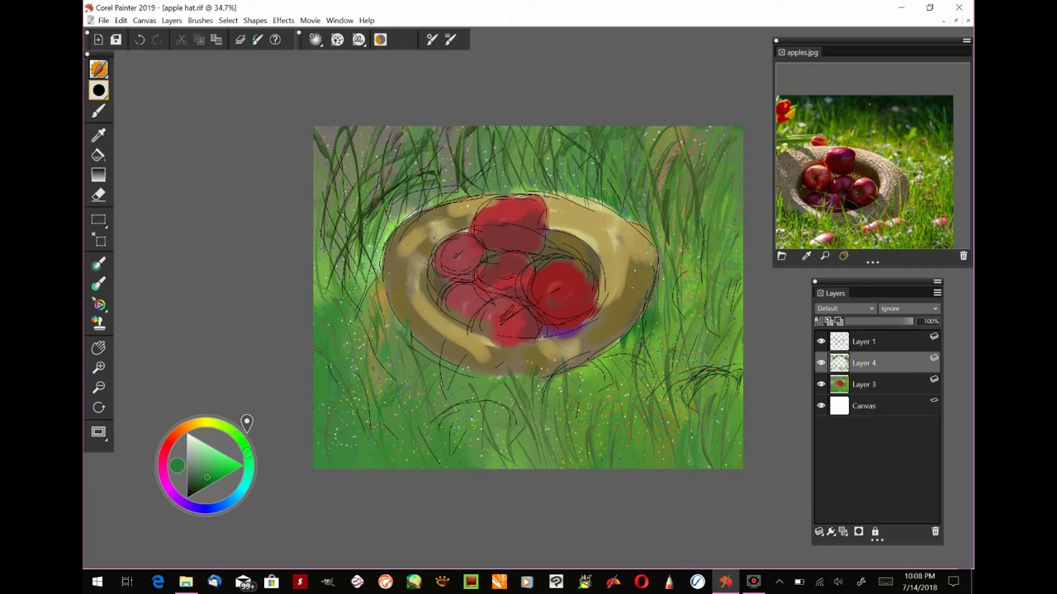
pyautogui.moveTo(373, 381); pyautogui.dragTo(359, 349)
pyautogui.moveTo(453, 435)
pyautogui.mouseDown()
pyautogui.moveTo(493, 386)
pyautogui.moveTo(465, 377)
pyautogui.mouseUp()
pyautogui.moveTo(398, 438); pyautogui.dragTo(396, 413)
pyautogui.moveTo(374, 313); pyautogui.dragTo(363, 288)
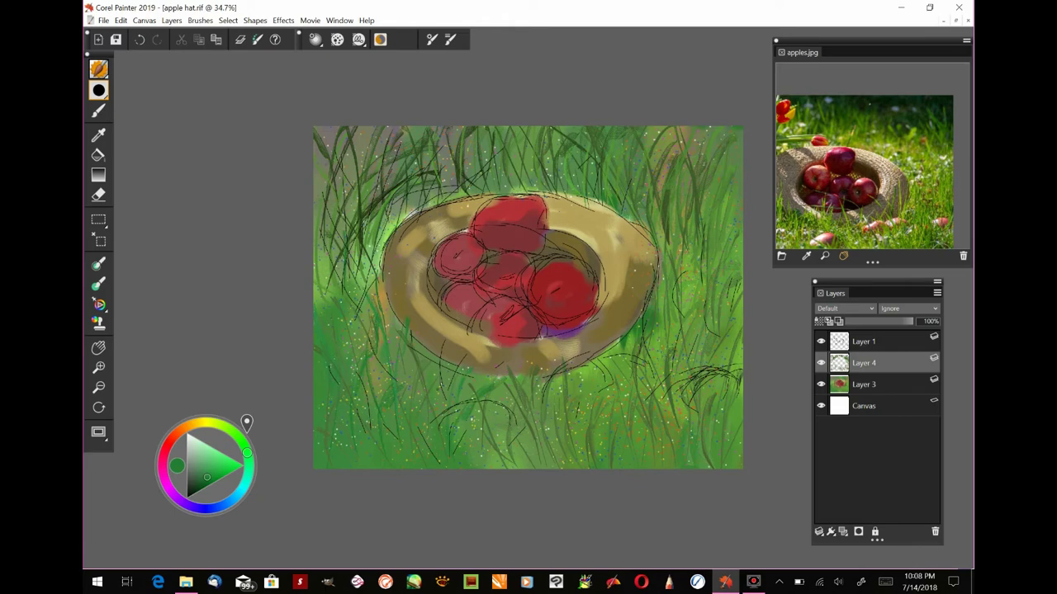
pyautogui.moveTo(537, 468); pyautogui.dragTo(544, 441)
pyautogui.moveTo(547, 439); pyautogui.dragTo(588, 413)
# Step: Block in the fallen apples on the grass below and right of the hat in dark red with the Detail Opaque brush
pyautogui.click(99, 68)
pyautogui.click(98, 69)
pyautogui.click(98, 69)
pyautogui.scroll(6, 177, 264)
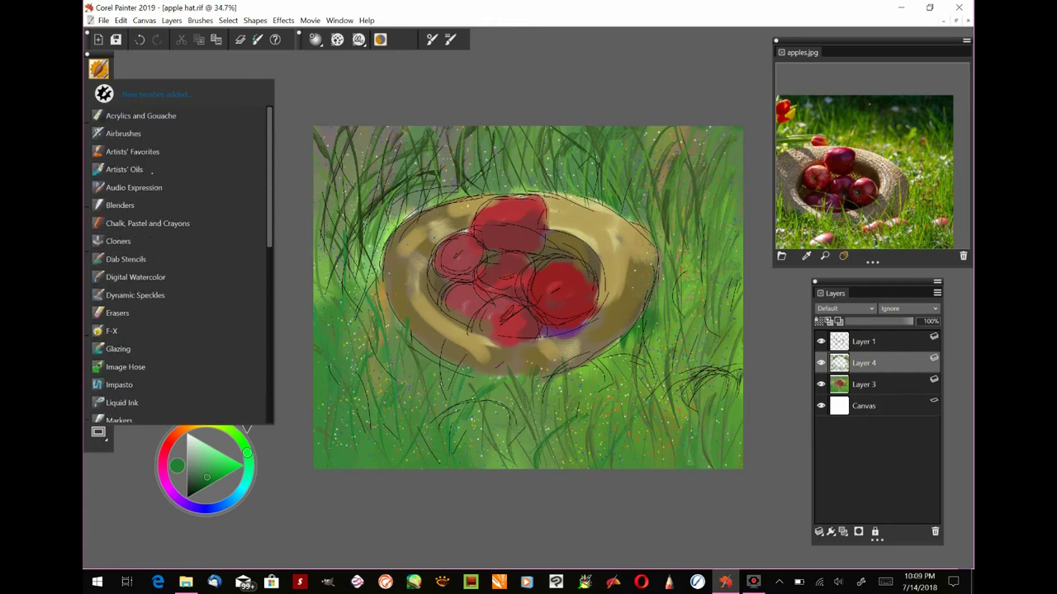
pyautogui.click(159, 117)
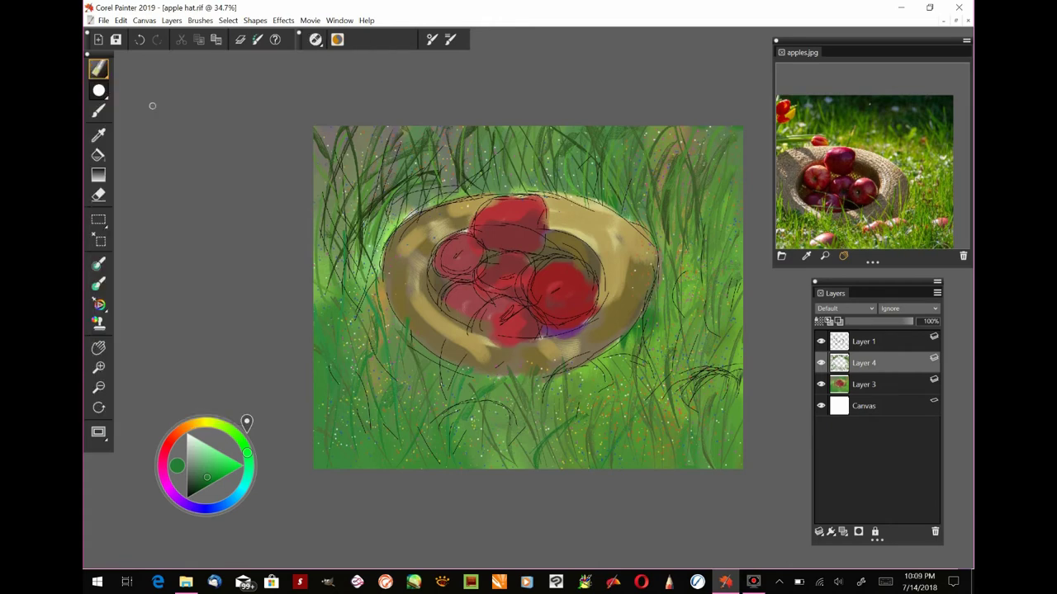
pyautogui.click(167, 446)
pyautogui.moveTo(491, 422)
pyautogui.mouseDown()
pyautogui.moveTo(502, 419)
pyautogui.moveTo(436, 424)
pyautogui.moveTo(487, 404)
pyautogui.moveTo(511, 426)
pyautogui.moveTo(447, 418)
pyautogui.moveTo(513, 417)
pyautogui.moveTo(468, 428)
pyautogui.mouseUp()
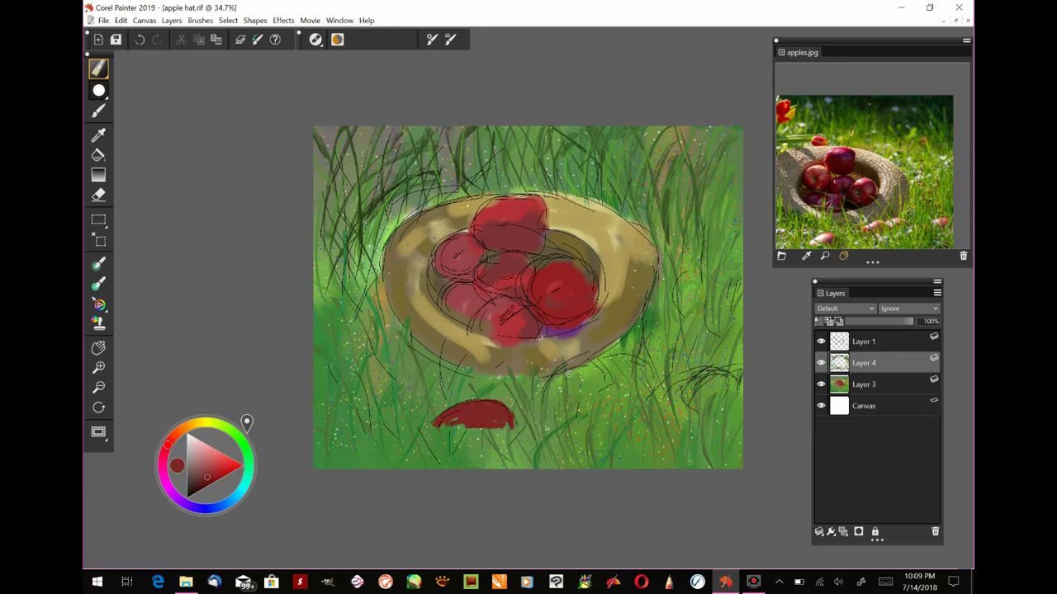
pyautogui.moveTo(593, 366)
pyautogui.mouseDown()
pyautogui.moveTo(541, 391)
pyautogui.moveTo(569, 364)
pyautogui.moveTo(531, 396)
pyautogui.moveTo(604, 380)
pyautogui.moveTo(536, 391)
pyautogui.moveTo(632, 352)
pyautogui.moveTo(606, 365)
pyautogui.moveTo(713, 369)
pyautogui.moveTo(726, 381)
pyautogui.moveTo(680, 392)
pyautogui.moveTo(732, 395)
pyautogui.moveTo(667, 395)
pyautogui.moveTo(672, 383)
pyautogui.mouseUp()
pyautogui.moveTo(617, 365); pyautogui.dragTo(611, 374)
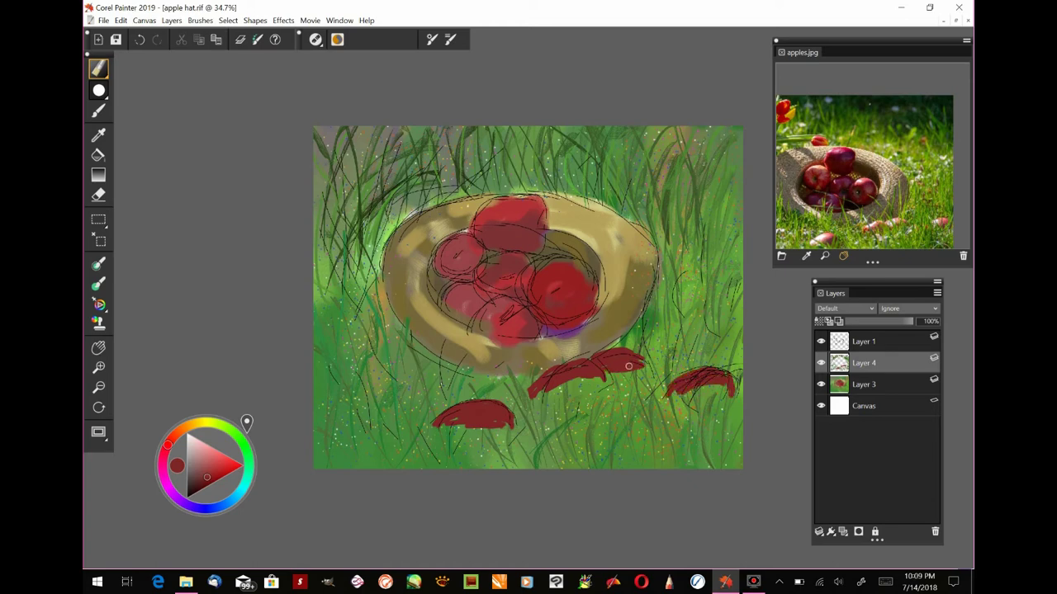
# Step: Rework the lower edges of the fallen apples with the Speckle Wet and Dry brush in dark red
pyautogui.click(98, 90)
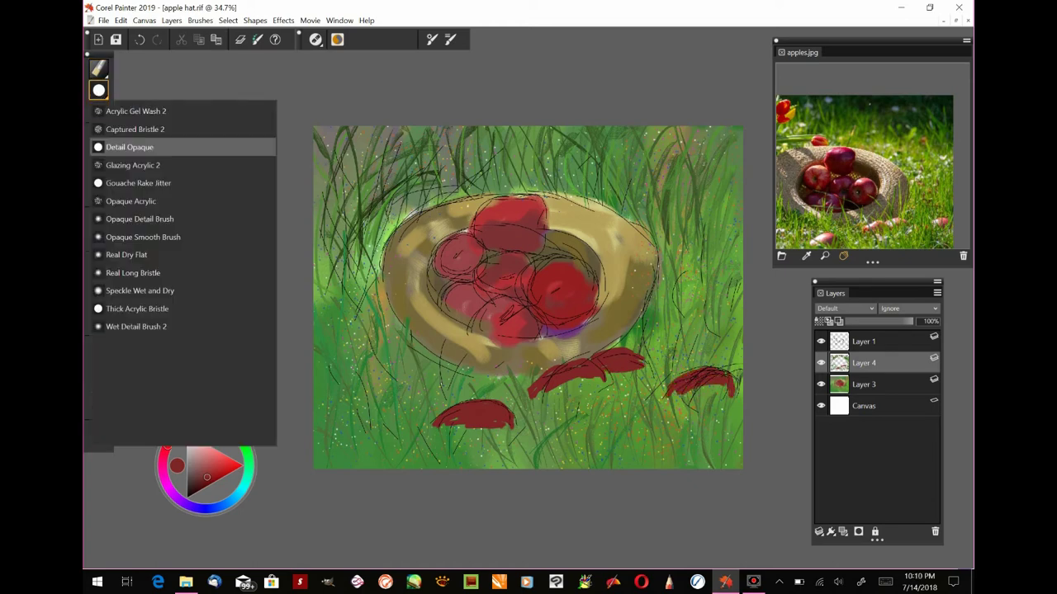
pyautogui.click(139, 291)
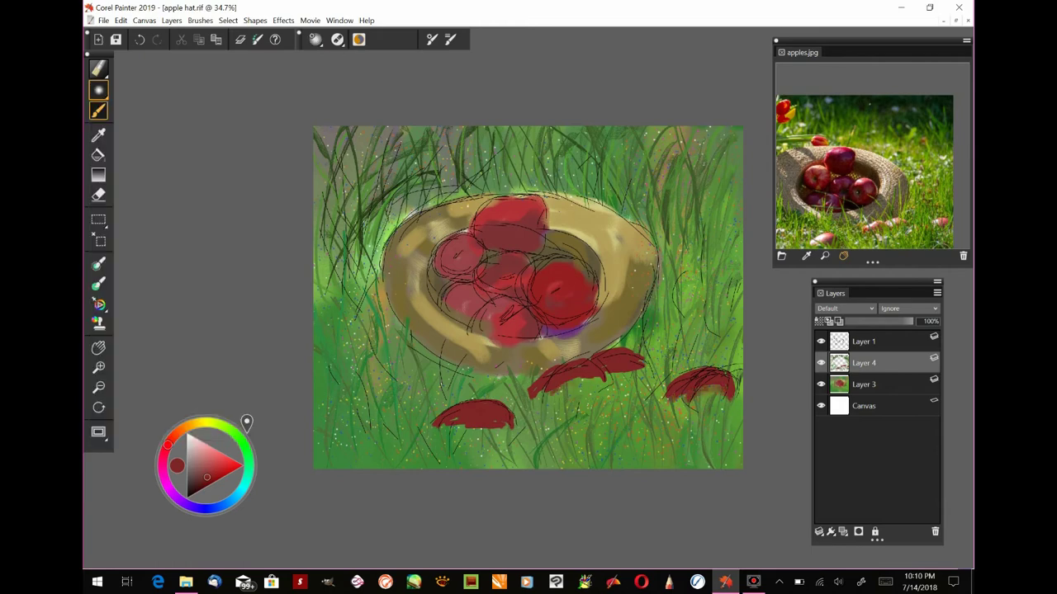
pyautogui.moveTo(540, 402)
pyautogui.mouseDown()
pyautogui.moveTo(599, 379)
pyautogui.moveTo(588, 359)
pyautogui.moveTo(648, 370)
pyautogui.moveTo(611, 374)
pyautogui.mouseUp()
pyautogui.moveTo(454, 429)
pyautogui.mouseDown()
pyautogui.moveTo(429, 425)
pyautogui.moveTo(496, 429)
pyautogui.mouseUp()
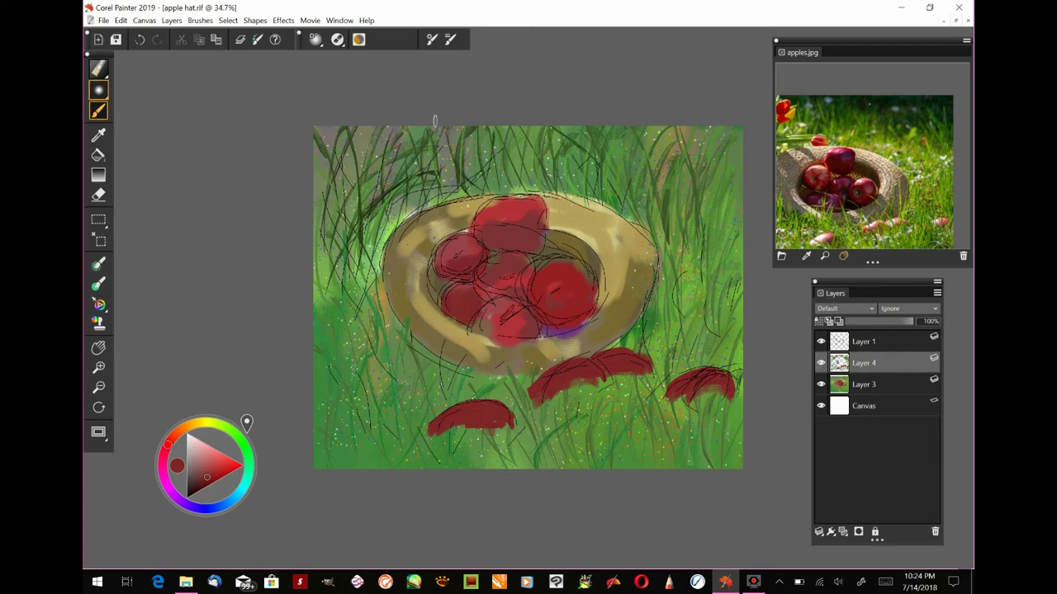
# Step: Set the colour to pale lavender and try a mark in the upper right grass with the Real Long Bristle brush
pyautogui.click(98, 89)
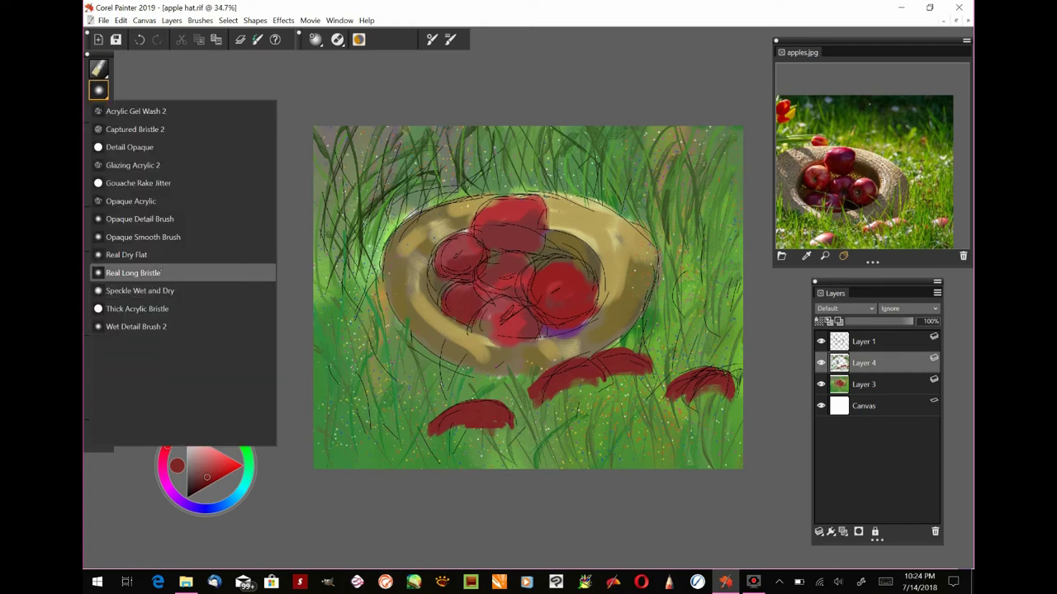
pyautogui.click(132, 273)
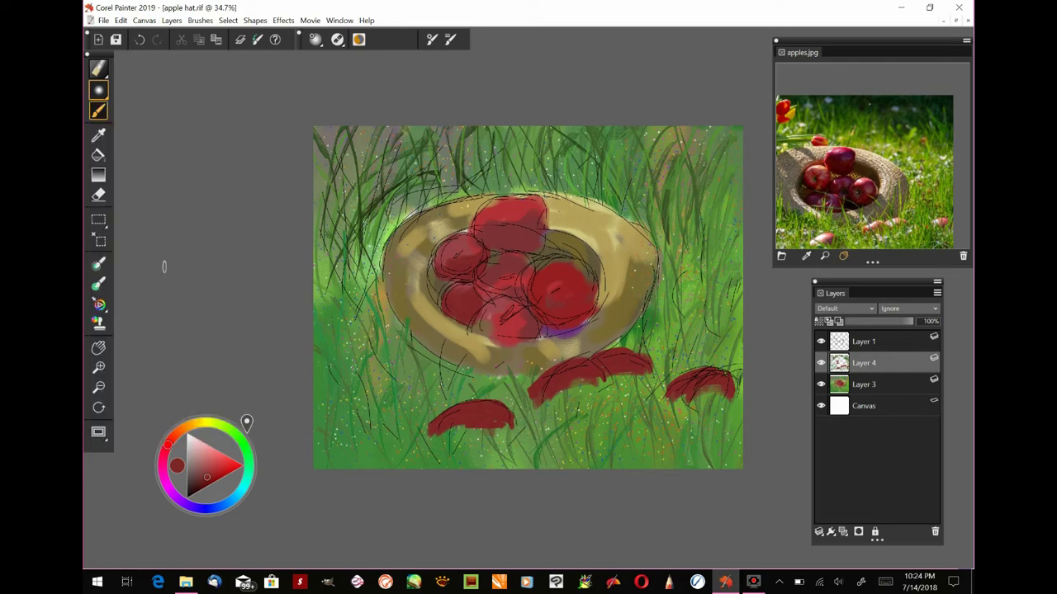
pyautogui.click(186, 504)
pyautogui.moveTo(203, 455); pyautogui.dragTo(199, 444)
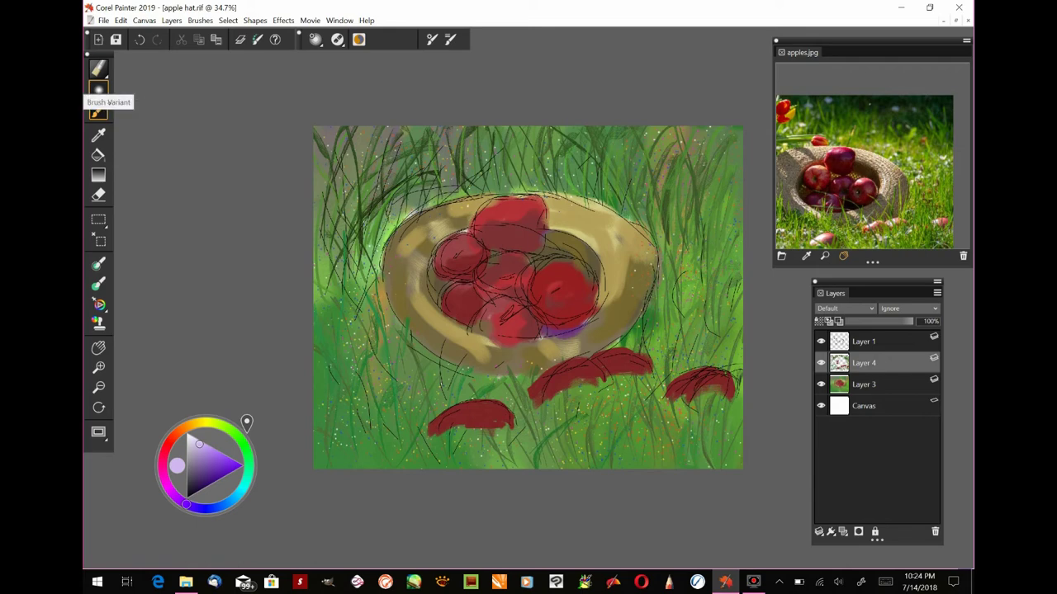
pyautogui.click(98, 110)
pyautogui.click(122, 273)
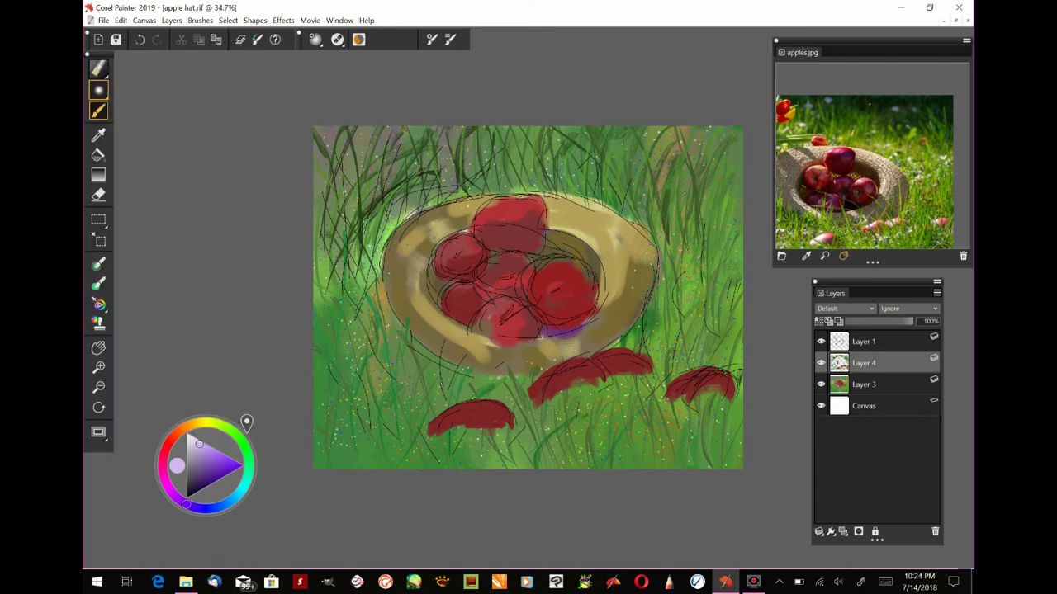
pyautogui.moveTo(675, 185); pyautogui.dragTo(686, 185)
pyautogui.scroll(3, 611, 165)
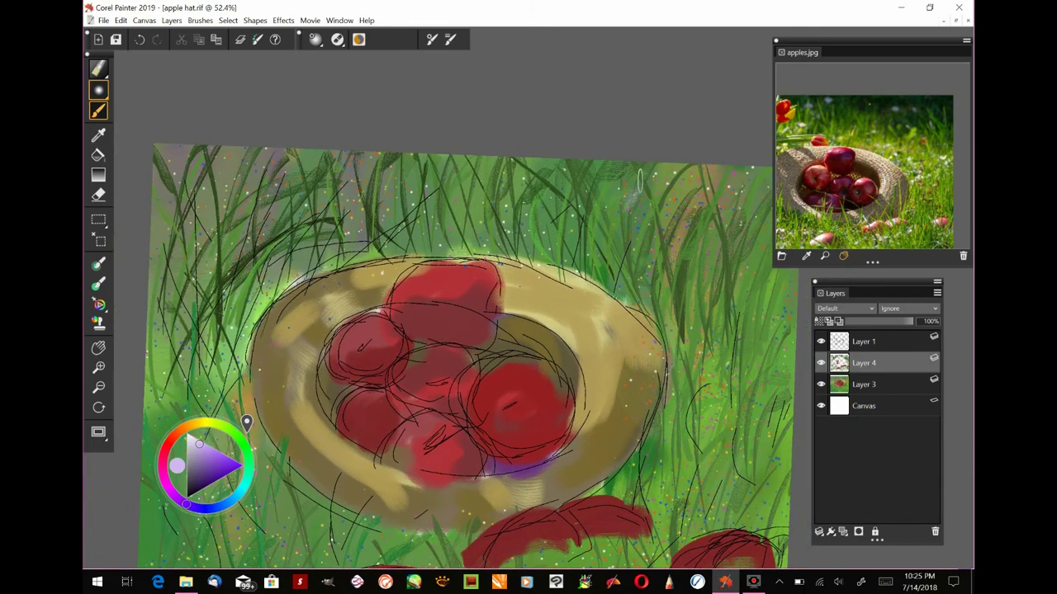
# Step: Dab a few lavender flower marks in the grass above the hat with the Artists' Oils Real Oils Filbert brush
pyautogui.click(98, 69)
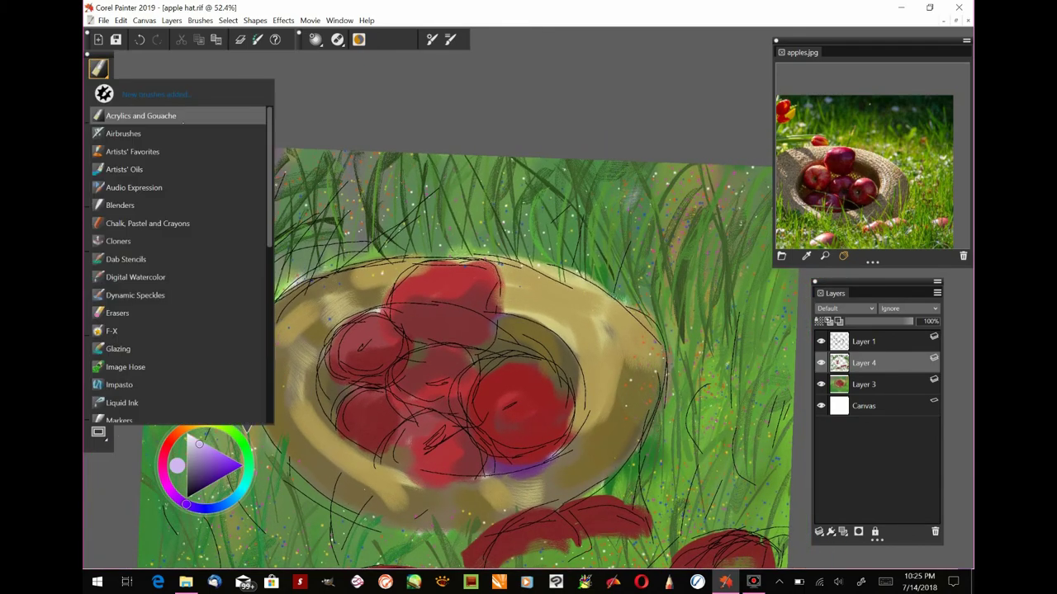
pyautogui.click(132, 168)
pyautogui.click(98, 90)
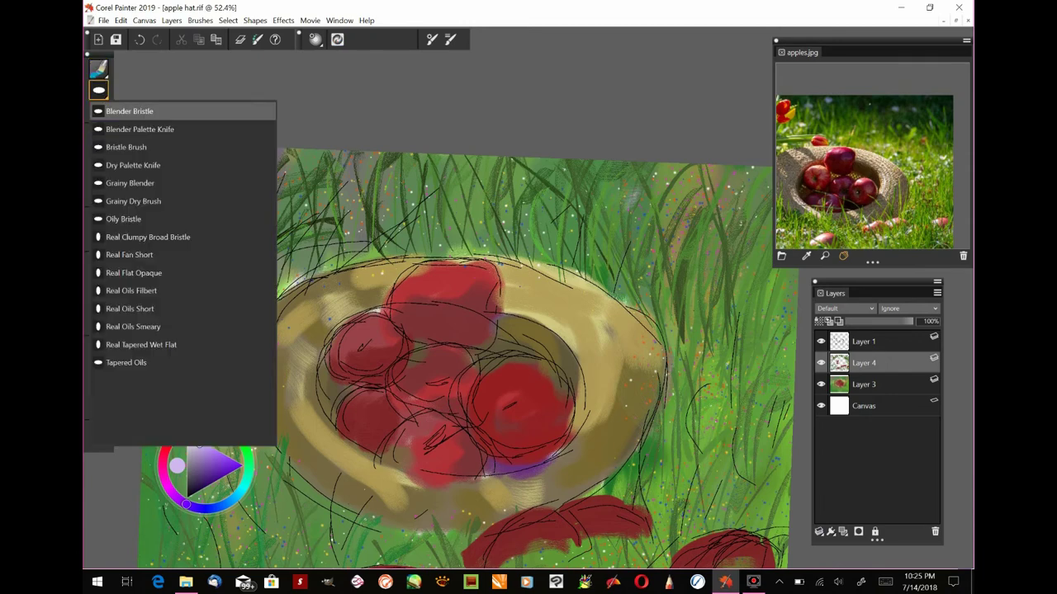
pyautogui.click(130, 291)
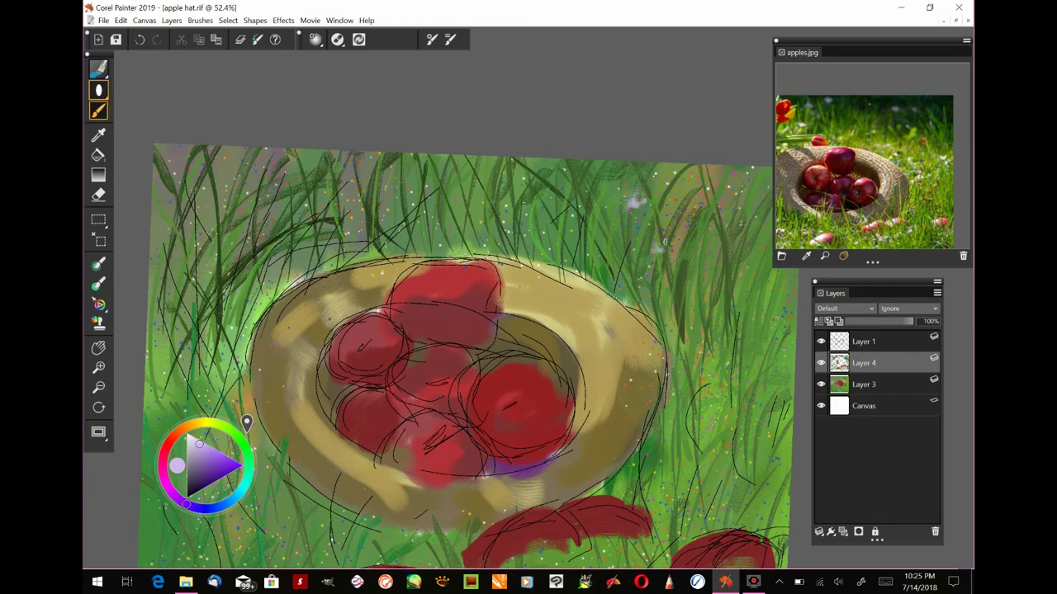
# Step: Paint small lavender flowers in the upper right grass with the Acrylics and Gouache Opaque Smooth Brush
pyautogui.click(98, 68)
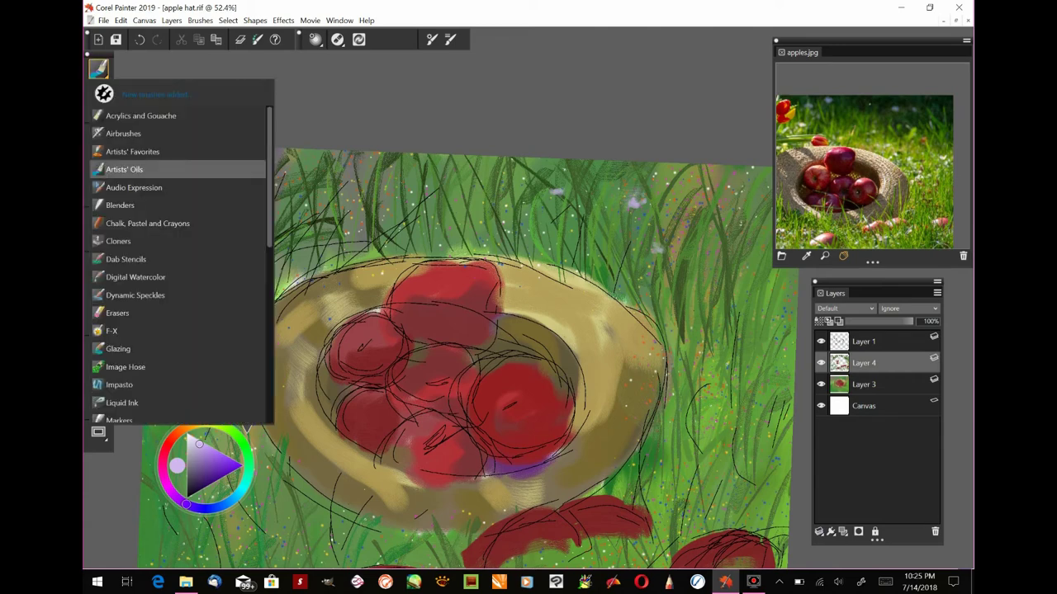
pyautogui.click(101, 116)
pyautogui.click(98, 89)
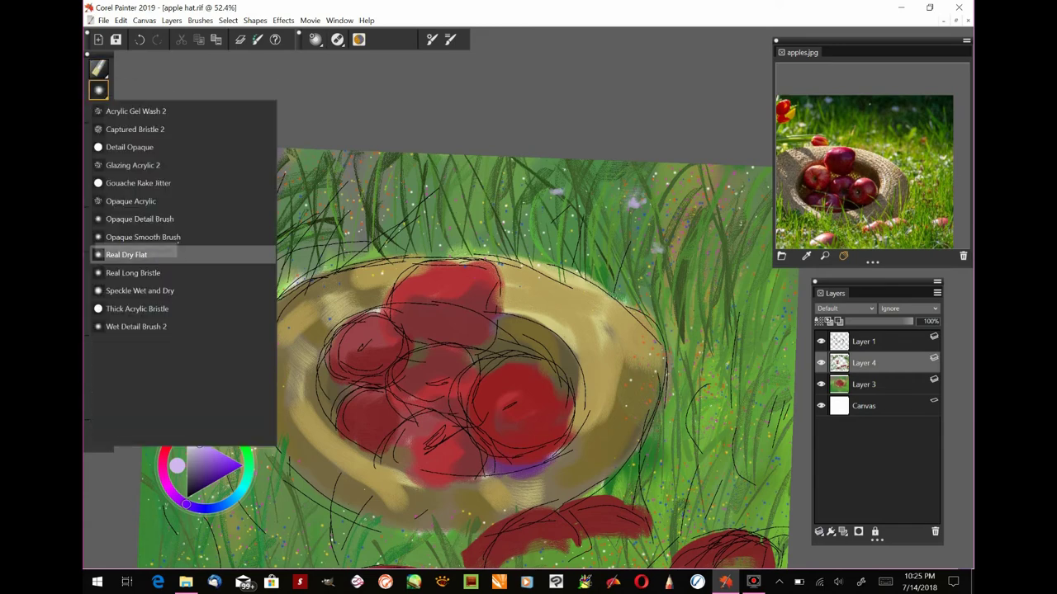
pyautogui.click(136, 238)
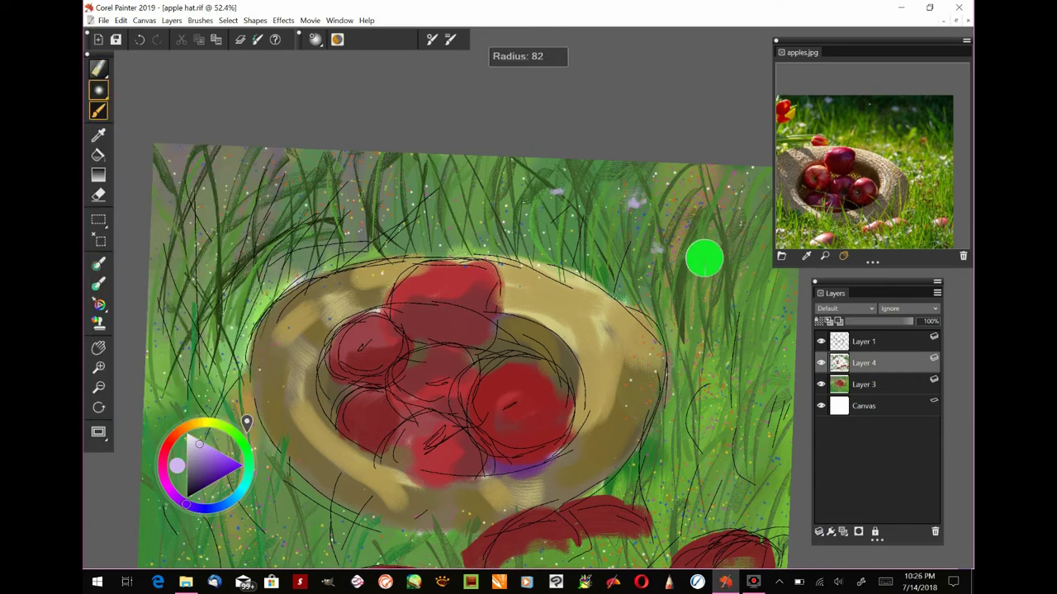
pyautogui.moveTo(669, 205)
pyautogui.mouseDown()
pyautogui.moveTo(682, 202)
pyautogui.moveTo(672, 205)
pyautogui.mouseUp()
pyautogui.moveTo(610, 209); pyautogui.dragTo(628, 206)
pyautogui.moveTo(621, 199); pyautogui.dragTo(628, 206)
pyautogui.moveTo(689, 300); pyautogui.dragTo(698, 309)
pyautogui.moveTo(682, 323); pyautogui.dragTo(699, 307)
pyautogui.moveTo(707, 303); pyautogui.dragTo(692, 308)
pyautogui.moveTo(686, 296); pyautogui.dragTo(695, 314)
# Step: Add lavender flowers in the grass directly above the hat and near the picture's right edge
pyautogui.moveTo(450, 200); pyautogui.dragTo(459, 205)
pyautogui.moveTo(462, 191); pyautogui.dragTo(460, 200)
pyautogui.moveTo(744, 288); pyautogui.dragTo(764, 283)
pyautogui.moveTo(747, 275); pyautogui.dragTo(755, 281)
pyautogui.scroll(-1, 763, 271)
pyautogui.scroll(-1, 762, 271)
pyautogui.moveTo(419, 180); pyautogui.dragTo(433, 179)
pyautogui.moveTo(432, 168); pyautogui.dragTo(426, 177)
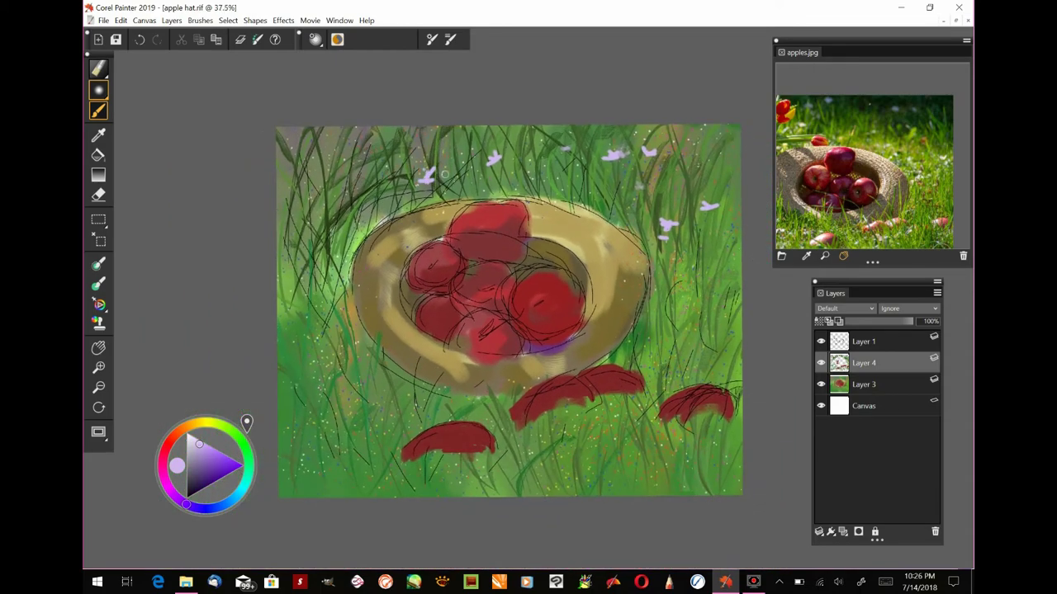
# Step: Paint lavender flowers down the grass to the right of the hat
pyautogui.moveTo(614, 222); pyautogui.dragTo(633, 222)
pyautogui.moveTo(632, 216); pyautogui.dragTo(625, 223)
pyautogui.moveTo(696, 311)
pyautogui.mouseDown()
pyautogui.moveTo(714, 307)
pyautogui.moveTo(707, 314)
pyautogui.mouseUp()
pyautogui.moveTo(674, 356); pyautogui.dragTo(698, 343)
pyautogui.moveTo(728, 261); pyautogui.dragTo(740, 254)
# Step: Place lavender flowers in the lower left grass and below the fallen apples
pyautogui.moveTo(299, 395); pyautogui.dragTo(314, 403)
pyautogui.moveTo(324, 451); pyautogui.dragTo(347, 432)
pyautogui.moveTo(302, 398); pyautogui.dragTo(313, 391)
pyautogui.moveTo(372, 410); pyautogui.dragTo(388, 402)
pyautogui.moveTo(575, 462)
pyautogui.mouseDown()
pyautogui.moveTo(585, 452)
pyautogui.moveTo(576, 462)
pyautogui.mouseUp()
pyautogui.moveTo(649, 459); pyautogui.dragTo(663, 449)
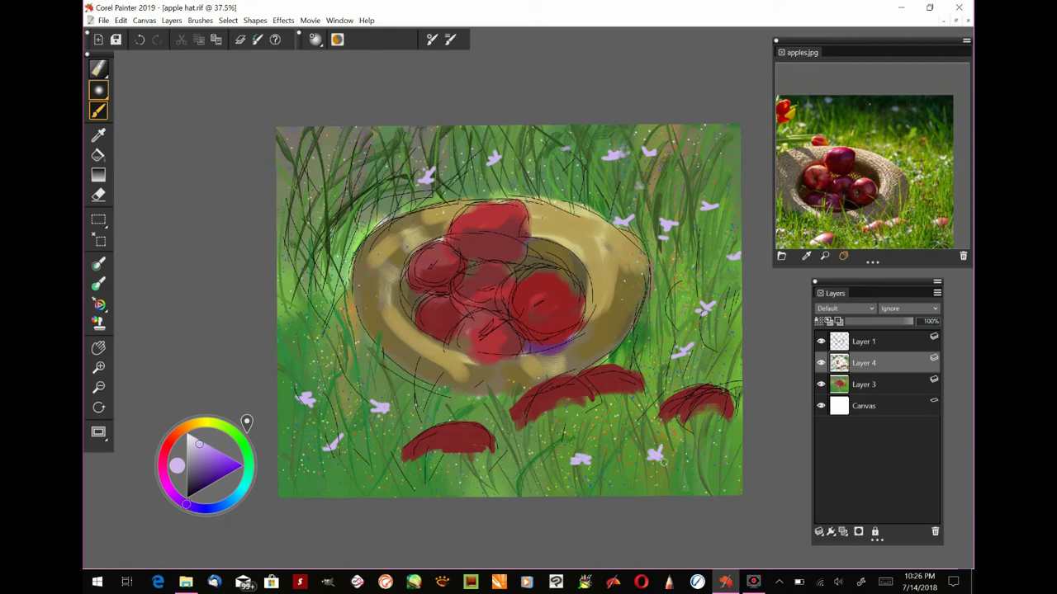
# Step: Scatter more lavender flowers along the bottom grass, at the left edge and beside the hat's upper left brim
pyautogui.moveTo(640, 491); pyautogui.dragTo(654, 480)
pyautogui.moveTo(647, 445); pyautogui.dragTo(659, 431)
pyautogui.moveTo(518, 439); pyautogui.dragTo(537, 429)
pyautogui.moveTo(305, 322)
pyautogui.mouseDown()
pyautogui.moveTo(322, 312)
pyautogui.moveTo(322, 324)
pyautogui.mouseUp()
pyautogui.moveTo(289, 454); pyautogui.dragTo(306, 449)
pyautogui.moveTo(708, 471); pyautogui.dragTo(723, 461)
pyautogui.moveTo(476, 482); pyautogui.dragTo(492, 474)
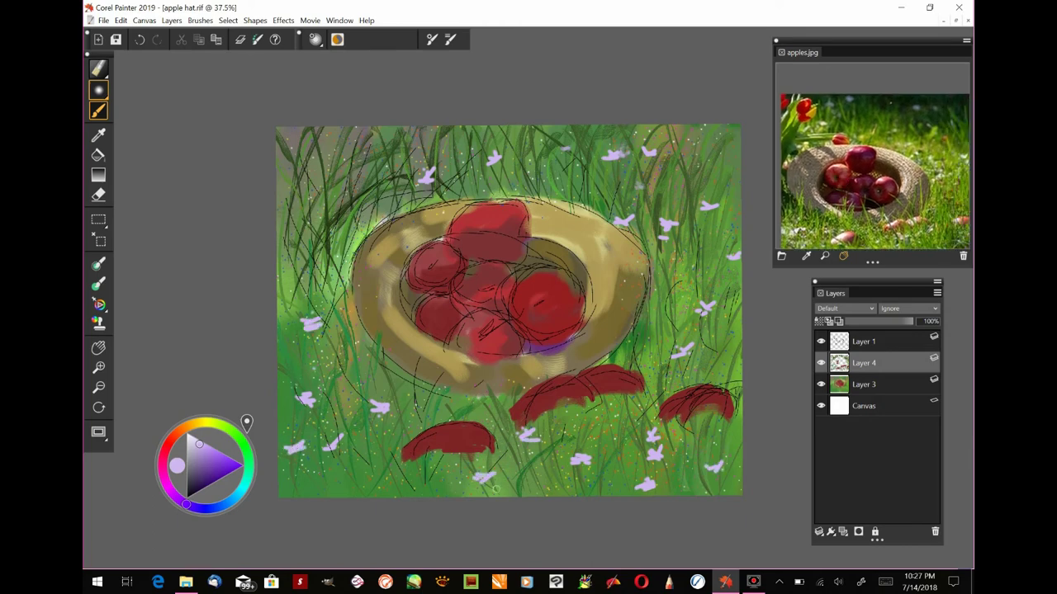
pyautogui.moveTo(384, 208); pyautogui.dragTo(399, 205)
# Step: Lighten the colour to a paler lavender and highlight the petals of the flowers in the lower grass
pyautogui.click(192, 440)
pyautogui.moveTo(377, 411); pyautogui.dragTo(388, 405)
pyautogui.moveTo(477, 481); pyautogui.dragTo(492, 474)
pyautogui.moveTo(522, 441); pyautogui.dragTo(535, 437)
pyautogui.moveTo(529, 437); pyautogui.dragTo(591, 450)
pyautogui.moveTo(637, 485); pyautogui.dragTo(646, 481)
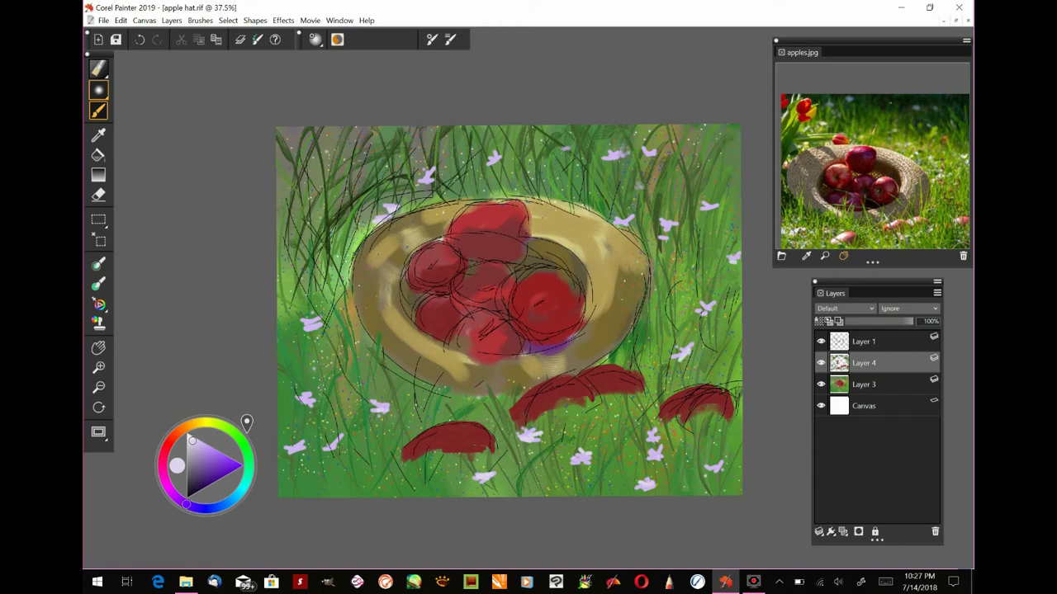
# Step: Dot tiny pale lavender flowers in the upper right grass
pyautogui.click(682, 189)
pyautogui.click(707, 185)
pyautogui.click(710, 192)
pyautogui.click(723, 191)
pyautogui.click(729, 188)
# Step: Change the colour to a medium purple and dab small purple flowers through the grass around the hat
pyautogui.keyDown('alt'); pyautogui.click(345, 461); pyautogui.keyUp('alt')
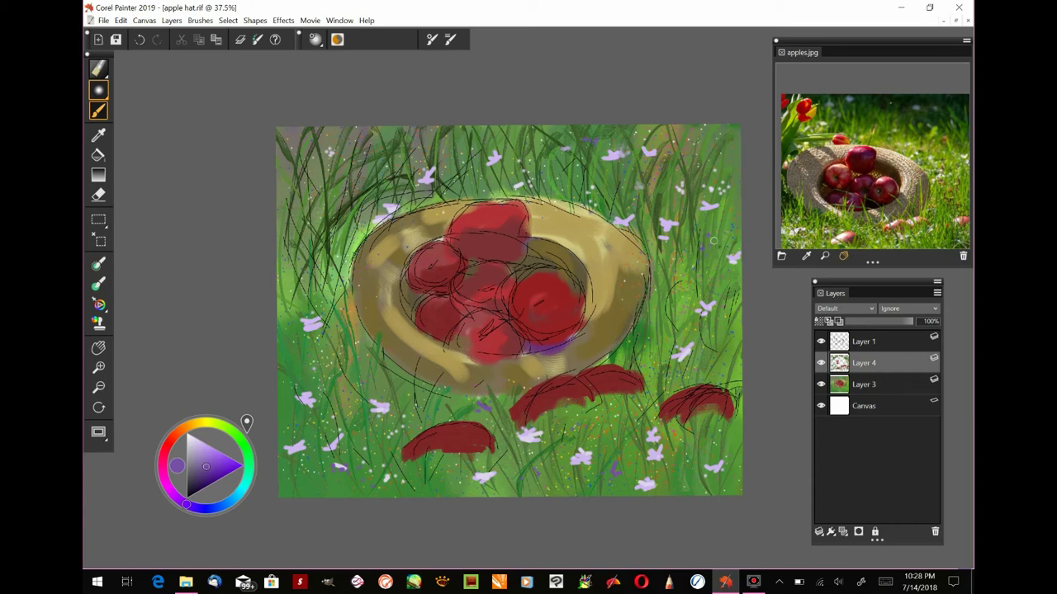
pyautogui.moveTo(713, 238); pyautogui.dragTo(708, 245)
pyautogui.moveTo(727, 313); pyautogui.dragTo(719, 322)
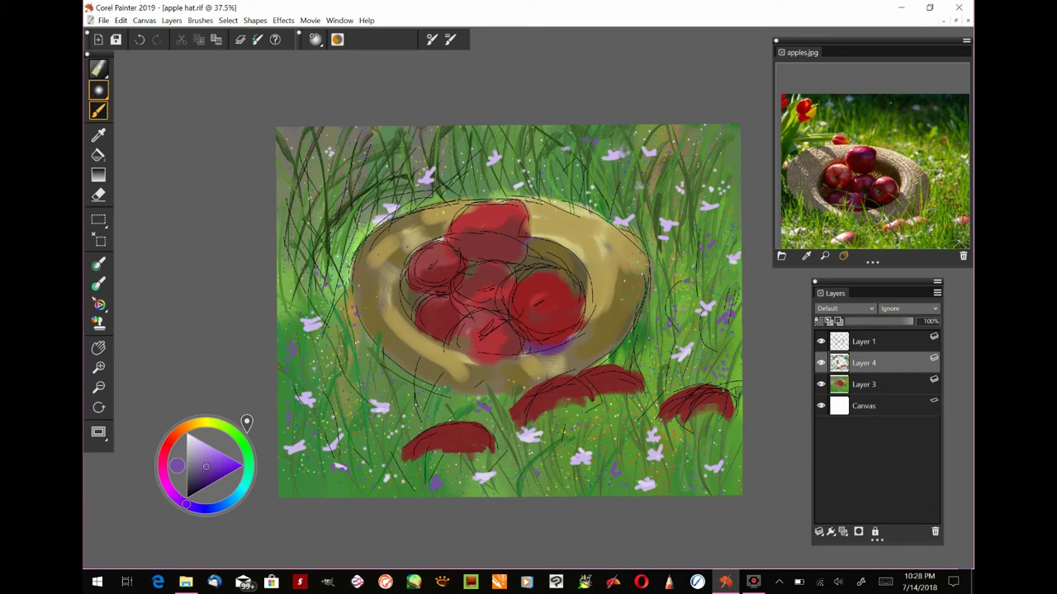
# Step: Set the colour to a dark yellow and dot centres onto the lavender flowers
pyautogui.click(188, 426)
pyautogui.click(197, 423)
pyautogui.moveTo(207, 468); pyautogui.dragTo(207, 483)
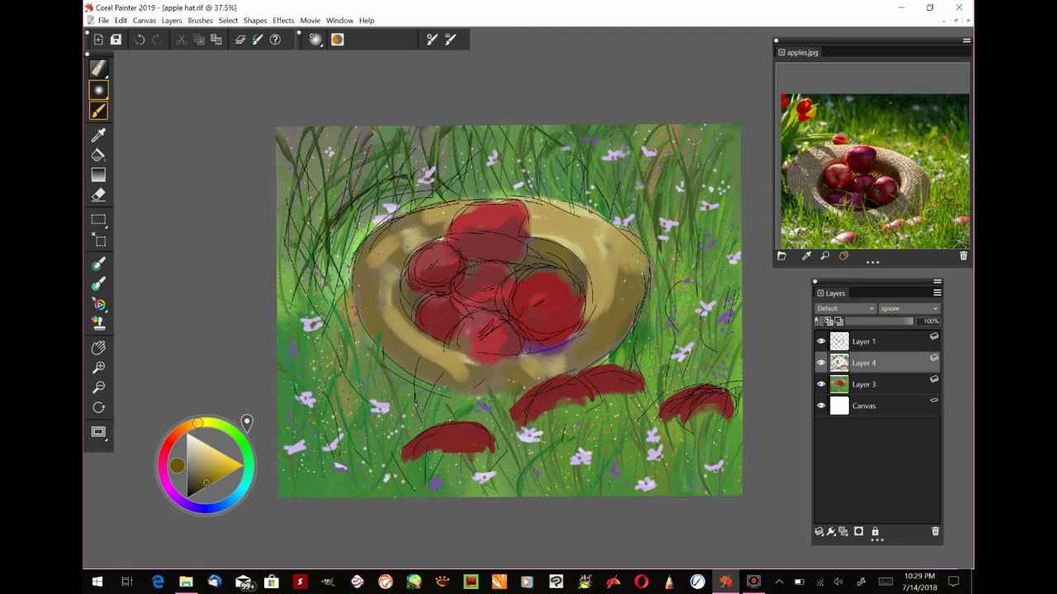
pyautogui.click(337, 444)
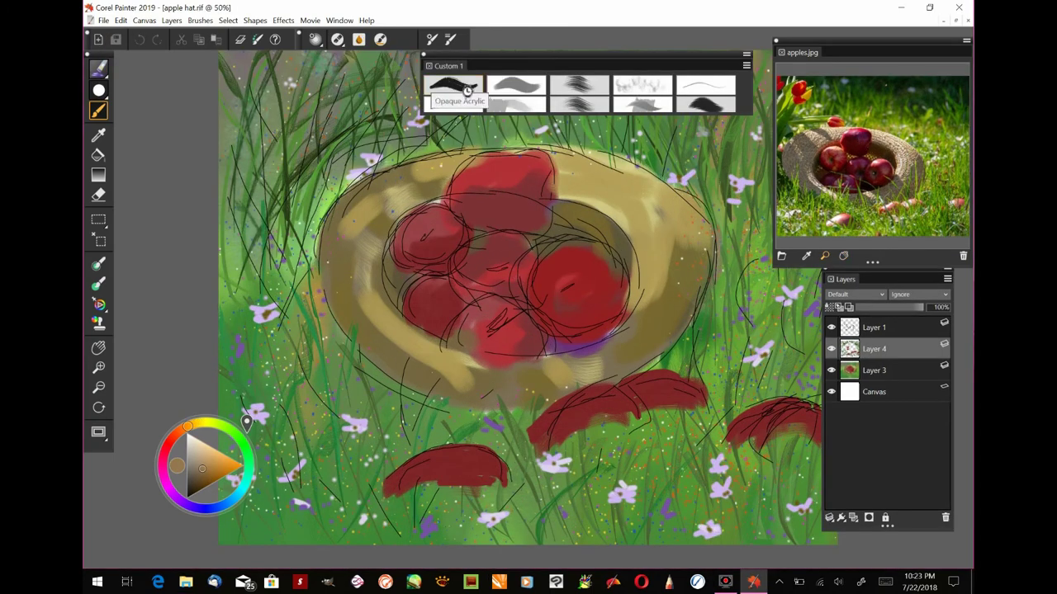
# Step: Repaint the top apple in dark and lighter reds with the Opaque Acrylic brush
pyautogui.click(465, 89)
pyautogui.moveTo(466, 206); pyautogui.dragTo(526, 198)
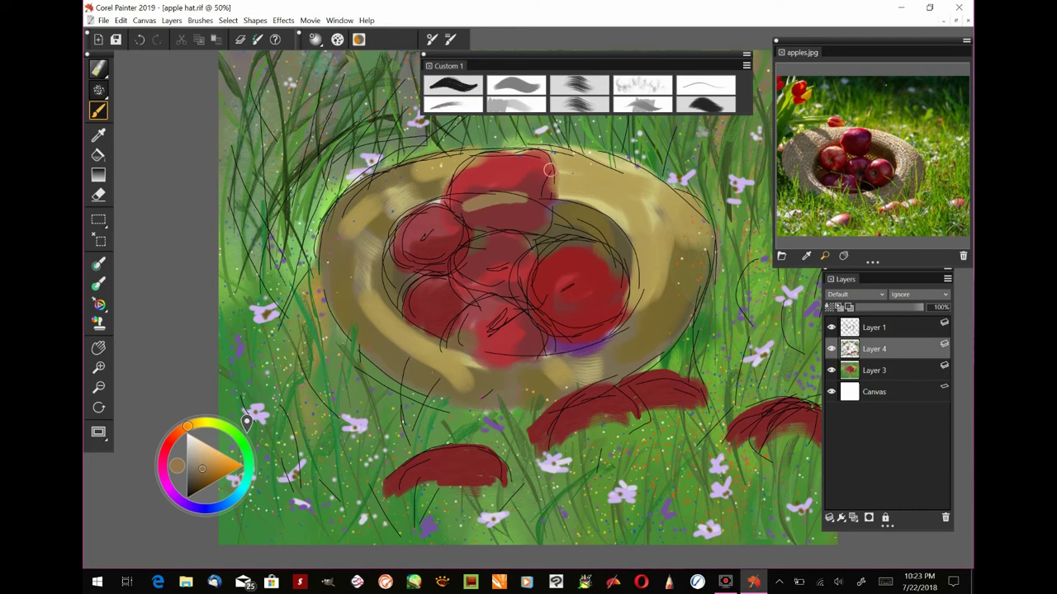
pyautogui.hotkey('ctrl', 'z')
pyautogui.click(170, 442)
pyautogui.moveTo(205, 476); pyautogui.dragTo(201, 477)
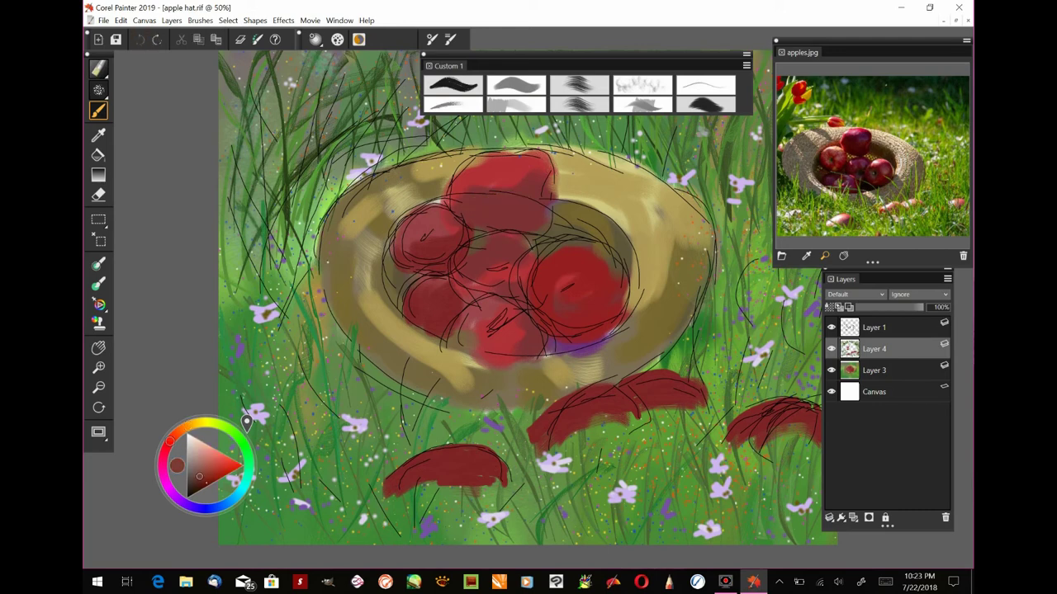
pyautogui.moveTo(509, 206); pyautogui.dragTo(503, 208)
pyautogui.moveTo(216, 468); pyautogui.dragTo(220, 461)
pyautogui.moveTo(518, 158)
pyautogui.mouseDown()
pyautogui.moveTo(485, 164)
pyautogui.moveTo(459, 187)
pyautogui.moveTo(523, 172)
pyautogui.moveTo(535, 158)
pyautogui.moveTo(527, 172)
pyautogui.moveTo(504, 173)
pyautogui.mouseUp()
# Step: Paint lighter red over the upper parts of the large right apple and the left apple
pyautogui.click(214, 473)
pyautogui.click(99, 265)
pyautogui.moveTo(596, 237)
pyautogui.mouseDown()
pyautogui.moveTo(606, 238)
pyautogui.moveTo(581, 251)
pyautogui.moveTo(535, 246)
pyautogui.moveTo(601, 253)
pyautogui.moveTo(536, 256)
pyautogui.moveTo(558, 271)
pyautogui.moveTo(597, 262)
pyautogui.moveTo(618, 278)
pyautogui.moveTo(581, 259)
pyautogui.mouseUp()
pyautogui.click(214, 465)
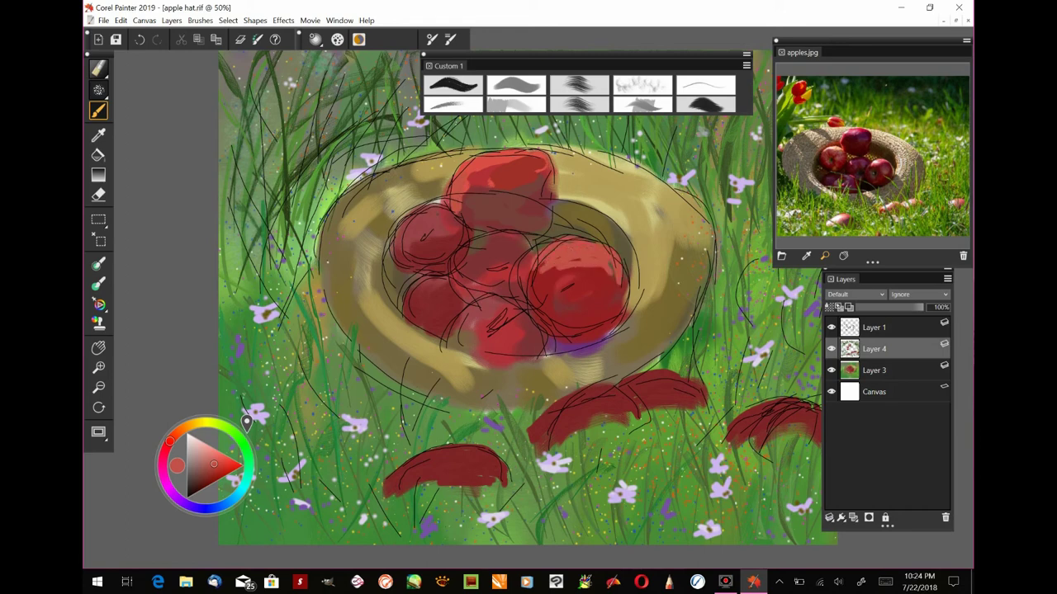
pyautogui.moveTo(441, 218)
pyautogui.mouseDown()
pyautogui.moveTo(415, 215)
pyautogui.moveTo(438, 225)
pyautogui.moveTo(400, 238)
pyautogui.moveTo(429, 237)
pyautogui.mouseUp()
# Step: Paint ochre yellow streaks on the left apple, following the enlarged reference photo
pyautogui.click(889, 179)
pyautogui.click(842, 165)
pyautogui.click(843, 256)
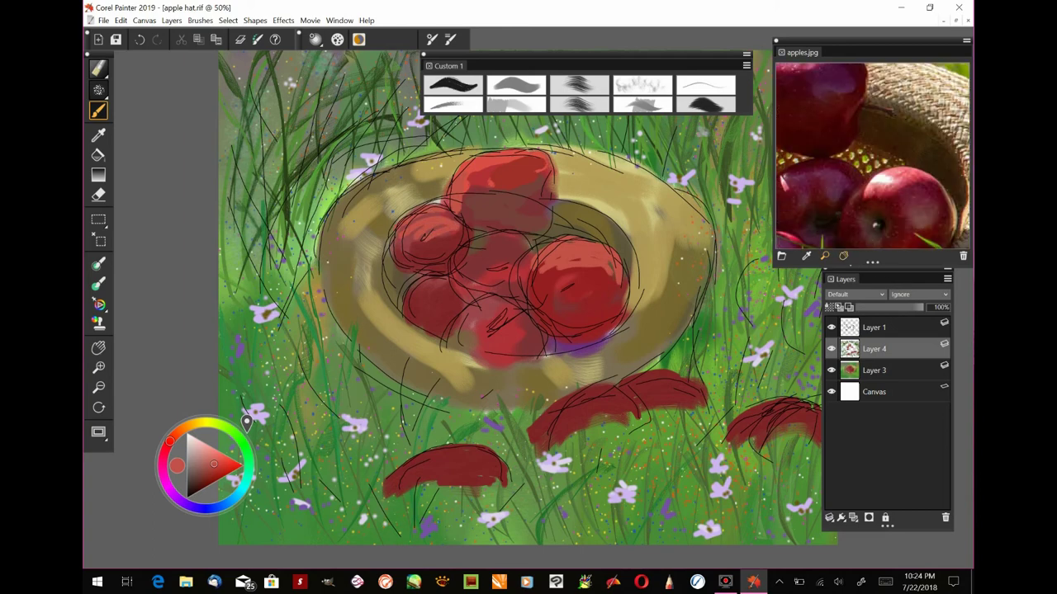
pyautogui.moveTo(919, 202)
pyautogui.mouseDown()
pyautogui.moveTo(910, 174)
pyautogui.moveTo(943, 153)
pyautogui.mouseUp()
pyautogui.click(196, 423)
pyautogui.moveTo(214, 474); pyautogui.dragTo(211, 464)
pyautogui.moveTo(450, 211)
pyautogui.mouseDown()
pyautogui.moveTo(435, 230)
pyautogui.moveTo(411, 229)
pyautogui.moveTo(461, 248)
pyautogui.mouseUp()
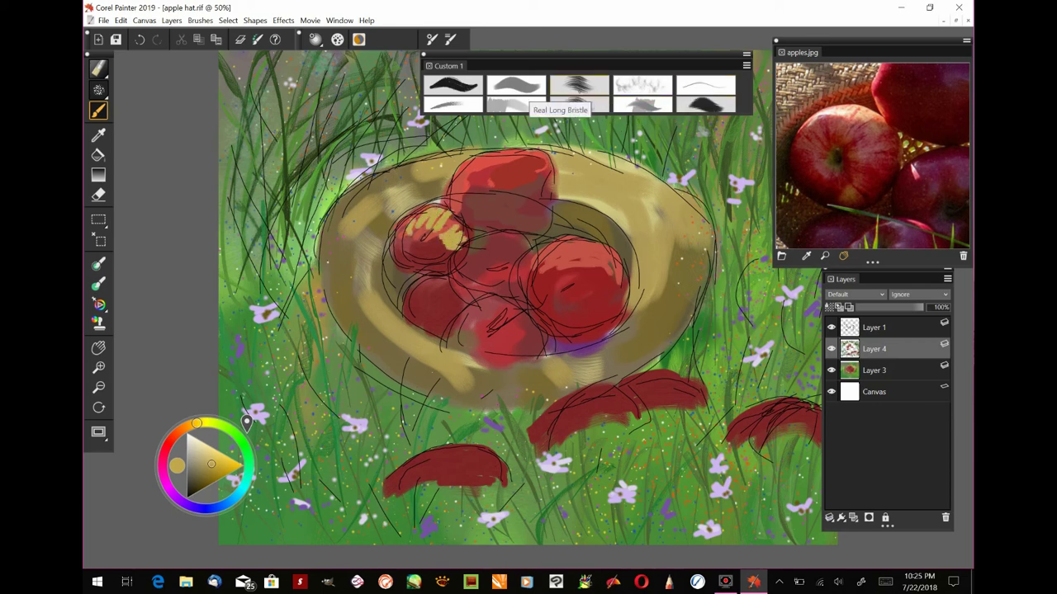
# Step: Try the 2 Inch Blender on the left apple's streaks and brush them into a fuller yellow patch
pyautogui.click(524, 109)
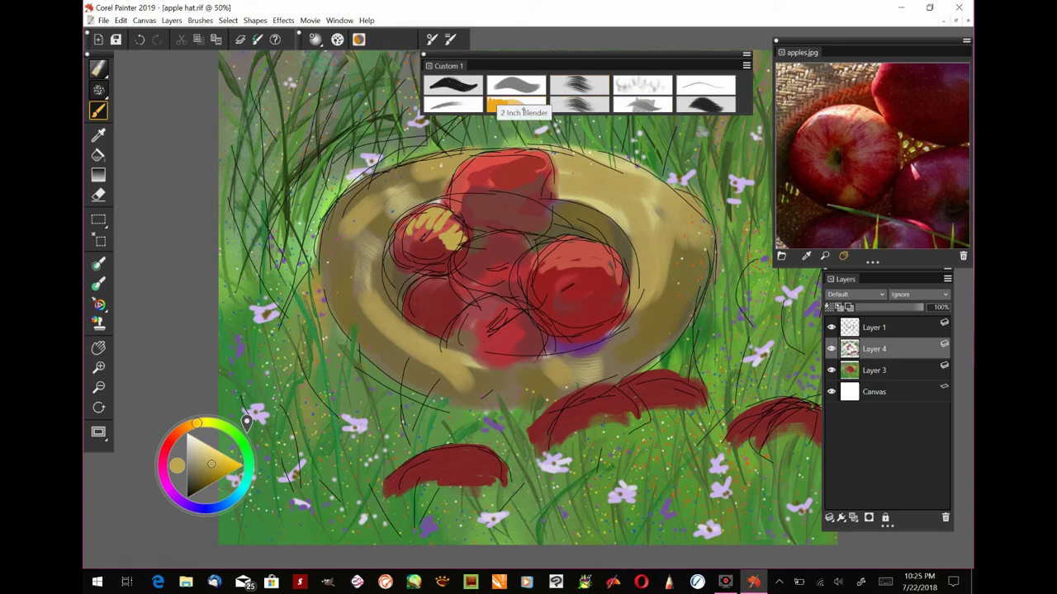
pyautogui.click(523, 109)
pyautogui.moveTo(554, 232); pyautogui.dragTo(554, 239)
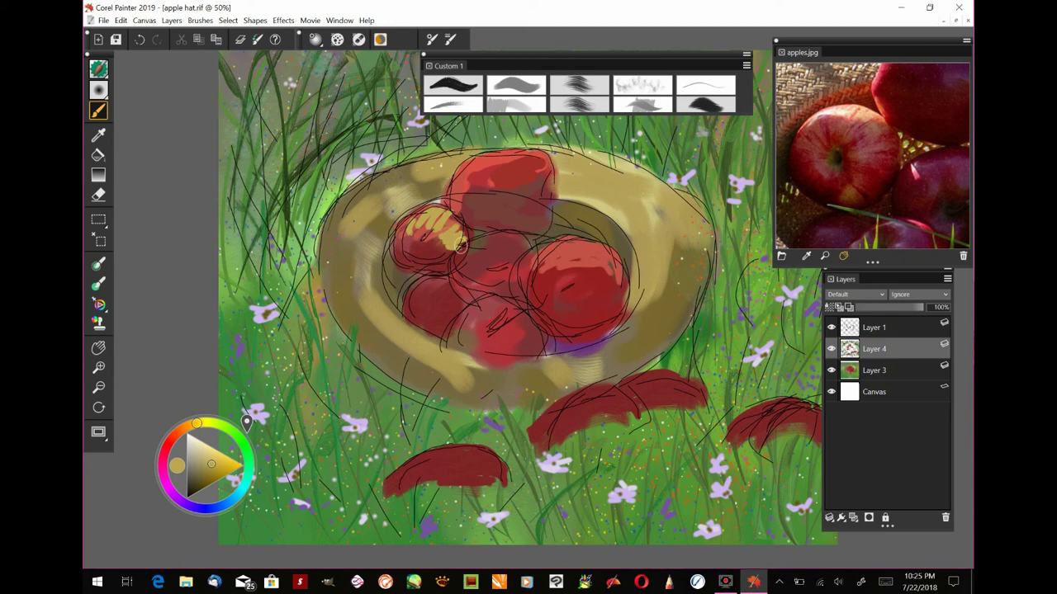
pyautogui.moveTo(544, 263)
pyautogui.mouseDown()
pyautogui.moveTo(544, 274)
pyautogui.moveTo(548, 262)
pyautogui.mouseUp()
pyautogui.click(464, 108)
pyautogui.moveTo(439, 248)
pyautogui.mouseDown()
pyautogui.moveTo(451, 234)
pyautogui.moveTo(461, 247)
pyautogui.moveTo(468, 229)
pyautogui.moveTo(422, 218)
pyautogui.mouseUp()
# Step: Paint the lower left apple in the hat dark maroon with the Real Long Bristle brush
pyautogui.click(573, 90)
pyautogui.click(578, 84)
pyautogui.click(99, 264)
pyautogui.moveTo(605, 226); pyautogui.dragTo(609, 231)
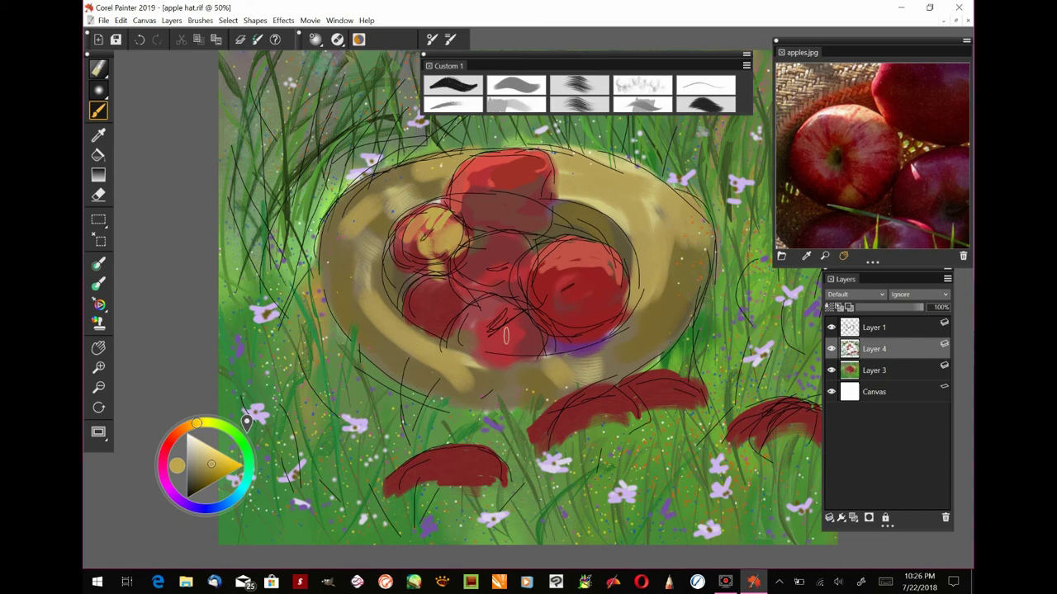
pyautogui.moveTo(867, 198); pyautogui.dragTo(858, 132)
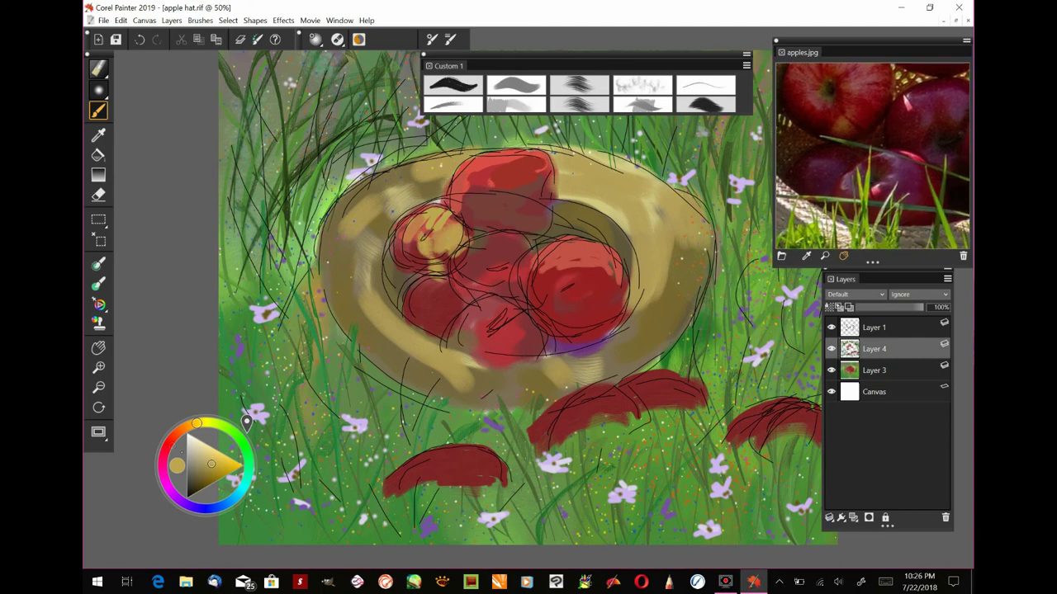
pyautogui.click(165, 451)
pyautogui.click(201, 480)
pyautogui.moveTo(434, 279)
pyautogui.mouseDown()
pyautogui.moveTo(411, 285)
pyautogui.moveTo(404, 308)
pyautogui.mouseUp()
pyautogui.moveTo(430, 279); pyautogui.dragTo(446, 289)
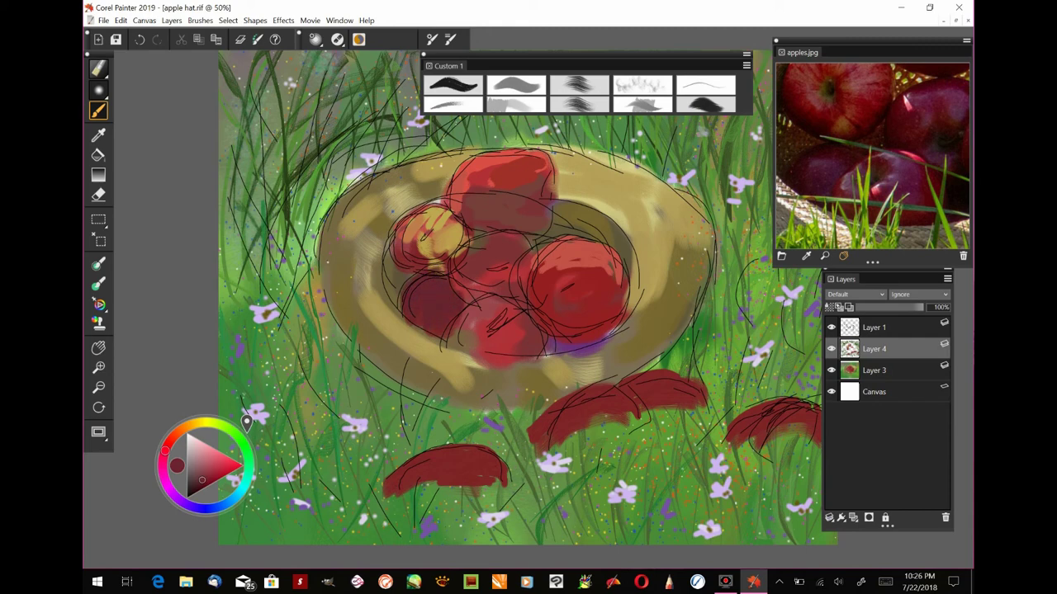
# Step: Shade the bottom apple in the hat with dark maroon and add bright crimson along its left side
pyautogui.moveTo(914, 190)
pyautogui.mouseDown()
pyautogui.moveTo(879, 192)
pyautogui.moveTo(878, 175)
pyautogui.mouseUp()
pyautogui.moveTo(519, 320)
pyautogui.mouseDown()
pyautogui.moveTo(500, 327)
pyautogui.moveTo(508, 345)
pyautogui.mouseUp()
pyautogui.moveTo(504, 308); pyautogui.dragTo(465, 339)
pyautogui.moveTo(488, 304)
pyautogui.mouseDown()
pyautogui.moveTo(485, 320)
pyautogui.moveTo(516, 352)
pyautogui.mouseUp()
pyautogui.click(217, 472)
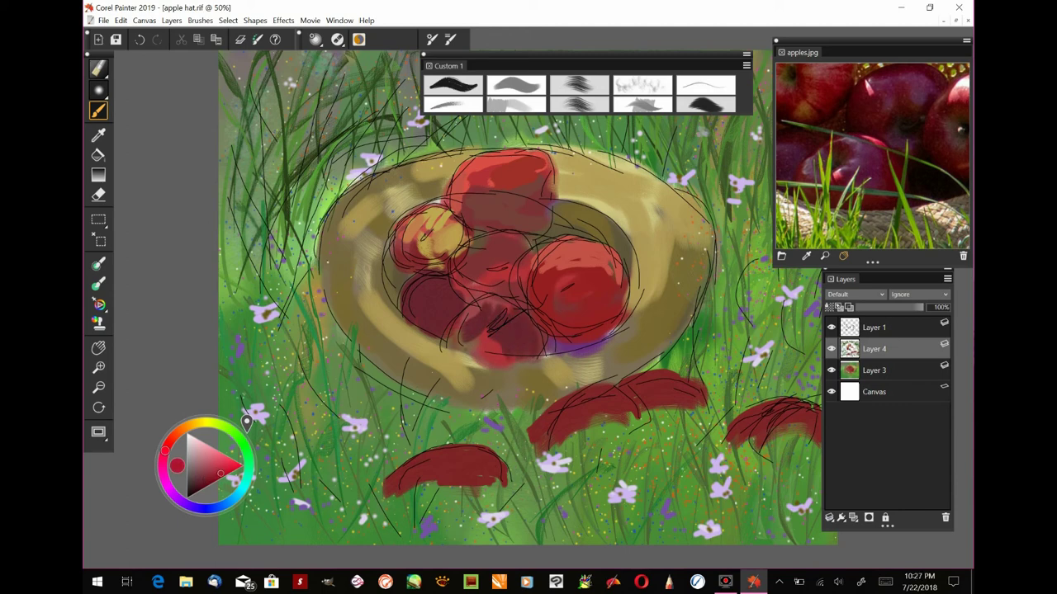
pyautogui.moveTo(473, 311)
pyautogui.mouseDown()
pyautogui.moveTo(455, 354)
pyautogui.moveTo(472, 361)
pyautogui.mouseUp()
# Step: Repaint the large right apple with crimson on its upper part and dark maroon shading around its lower and outer edges
pyautogui.moveTo(920, 164); pyautogui.dragTo(833, 185)
pyautogui.moveTo(567, 263); pyautogui.dragTo(609, 262)
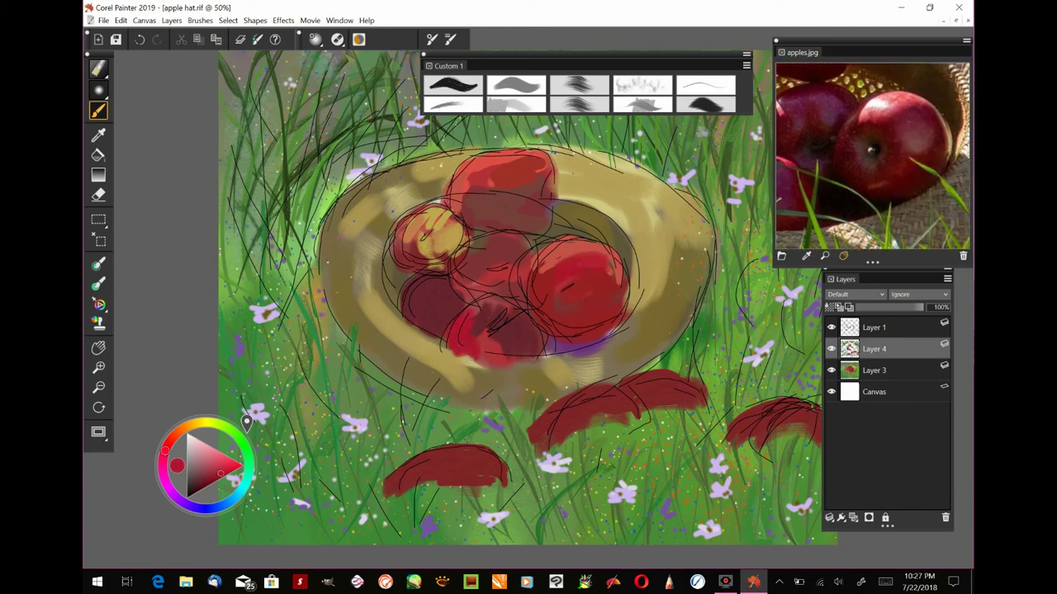
pyautogui.click(203, 482)
pyautogui.moveTo(602, 308); pyautogui.dragTo(602, 323)
pyautogui.moveTo(571, 322); pyautogui.dragTo(549, 328)
pyautogui.moveTo(613, 307)
pyautogui.mouseDown()
pyautogui.moveTo(595, 329)
pyautogui.moveTo(607, 298)
pyautogui.mouseUp()
pyautogui.moveTo(536, 276); pyautogui.dragTo(543, 299)
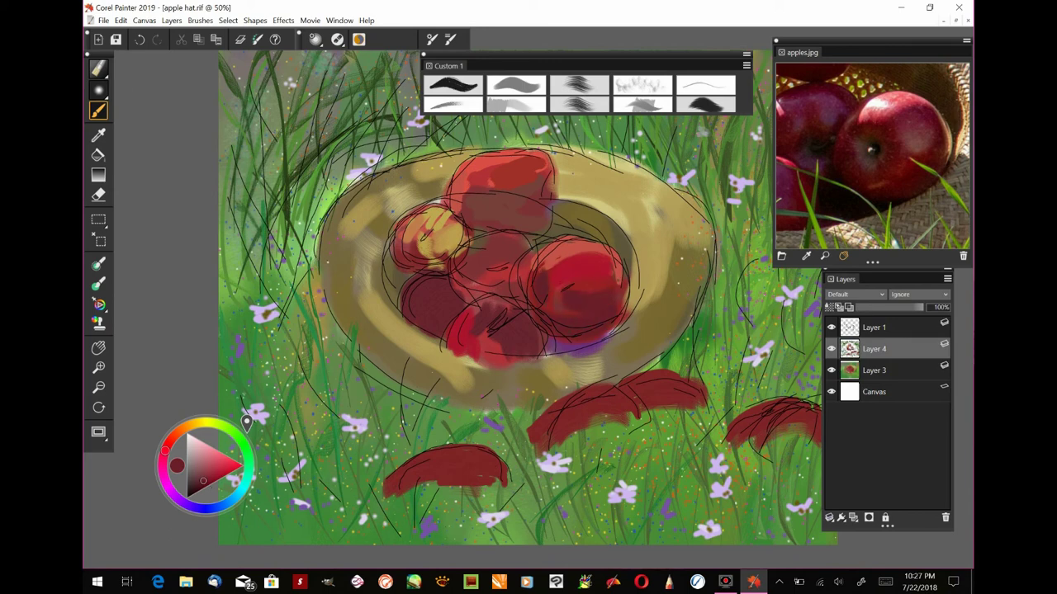
pyautogui.moveTo(610, 280); pyautogui.dragTo(606, 254)
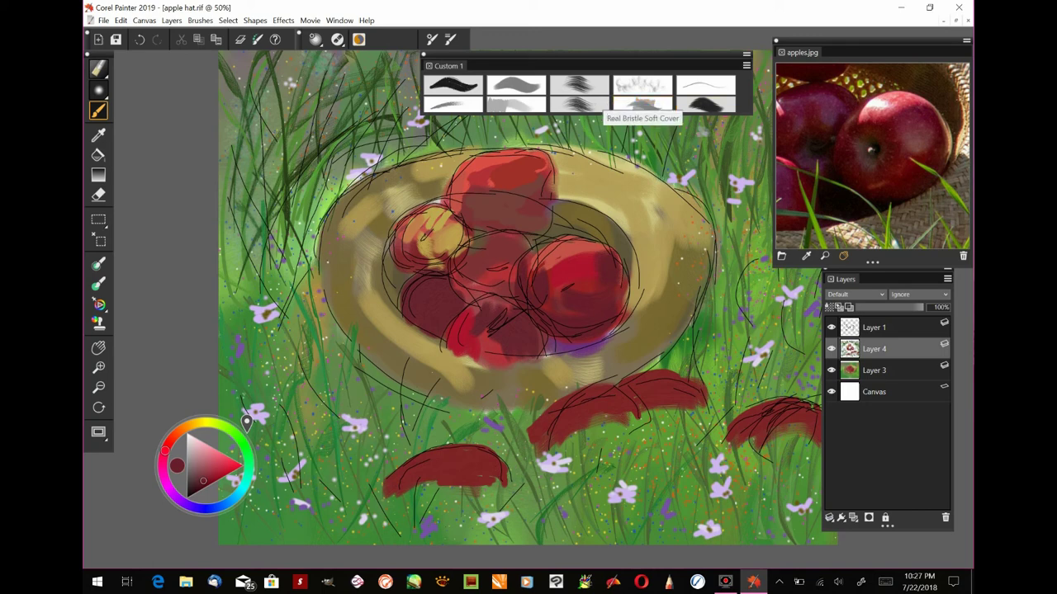
# Step: Shade and reshape the top apple in dark maroon, following its form in the reference photo
pyautogui.click(642, 103)
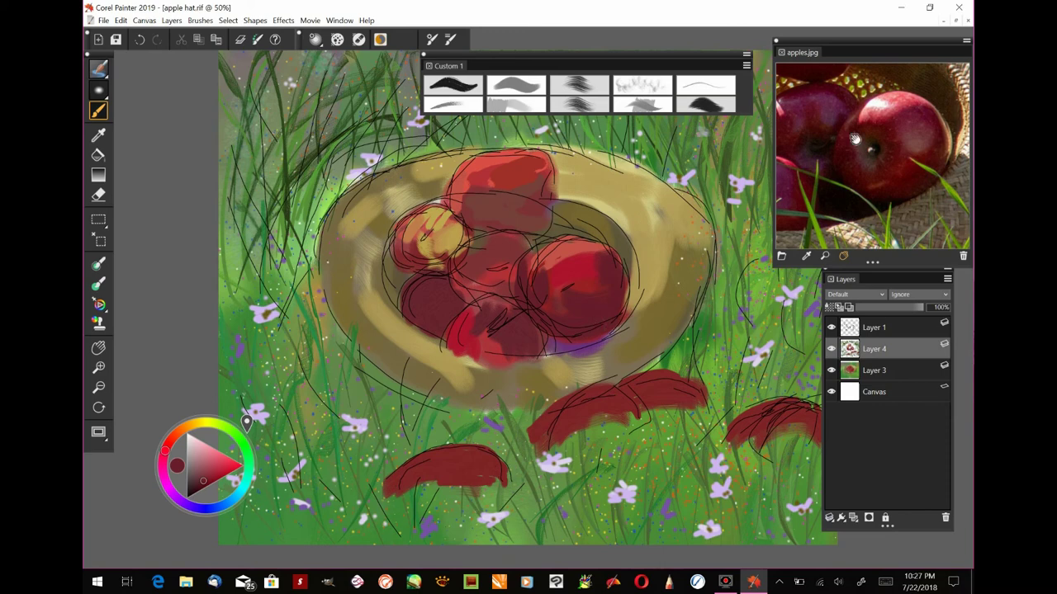
pyautogui.moveTo(849, 125); pyautogui.dragTo(893, 220)
pyautogui.moveTo(533, 241)
pyautogui.mouseDown()
pyautogui.moveTo(545, 223)
pyautogui.moveTo(526, 233)
pyautogui.moveTo(507, 220)
pyautogui.moveTo(495, 187)
pyautogui.moveTo(466, 203)
pyautogui.moveTo(535, 187)
pyautogui.moveTo(525, 170)
pyautogui.mouseUp()
# Step: Set a medium bright green colour and add a touch of green in the hat opening just right of the top apple
pyautogui.click(516, 104)
pyautogui.click(239, 438)
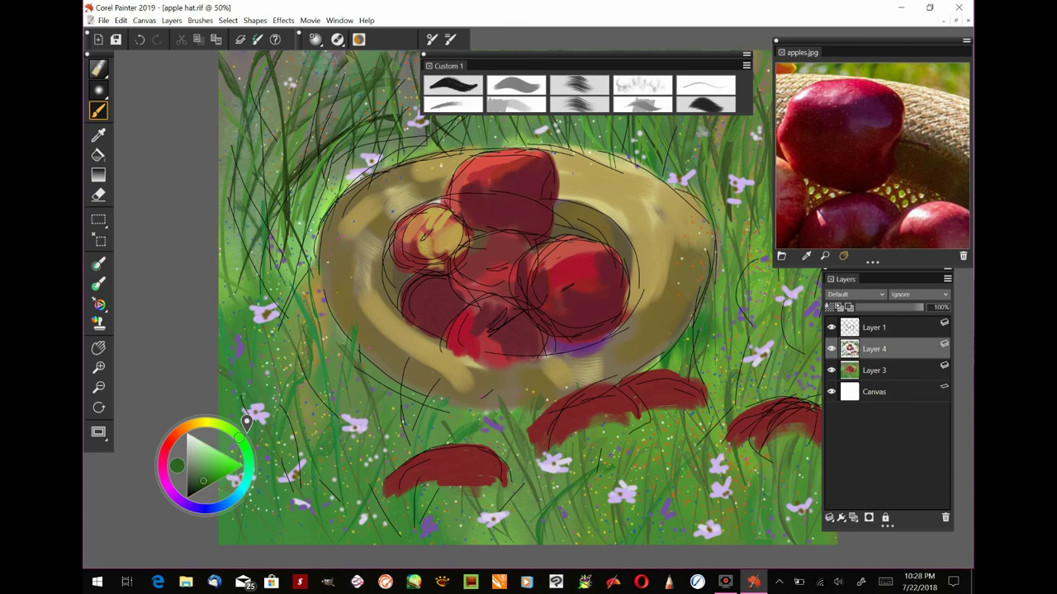
pyautogui.click(213, 474)
pyautogui.click(215, 466)
pyautogui.click(516, 86)
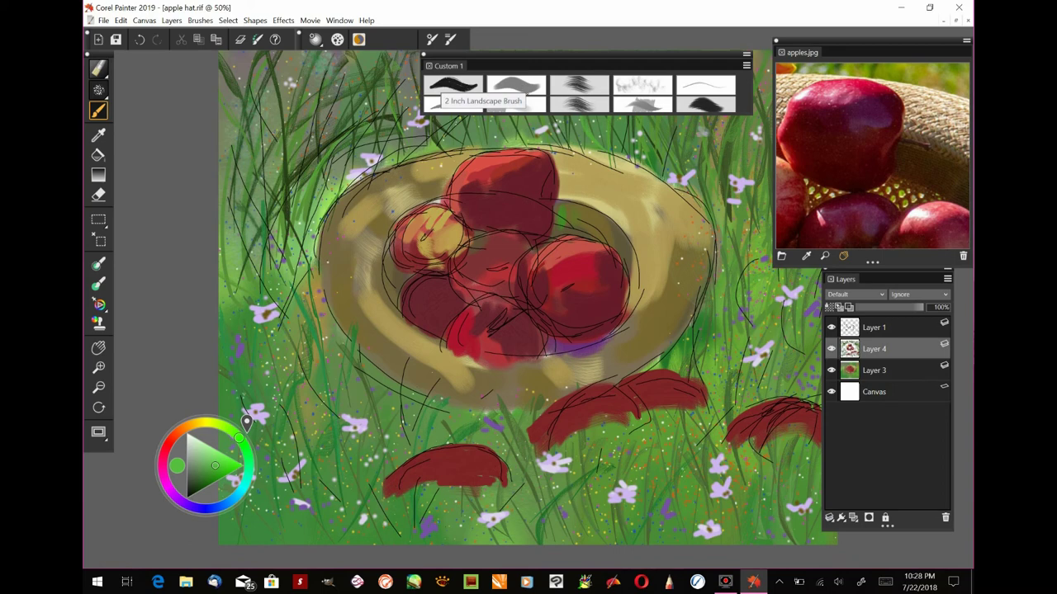
pyautogui.click(529, 91)
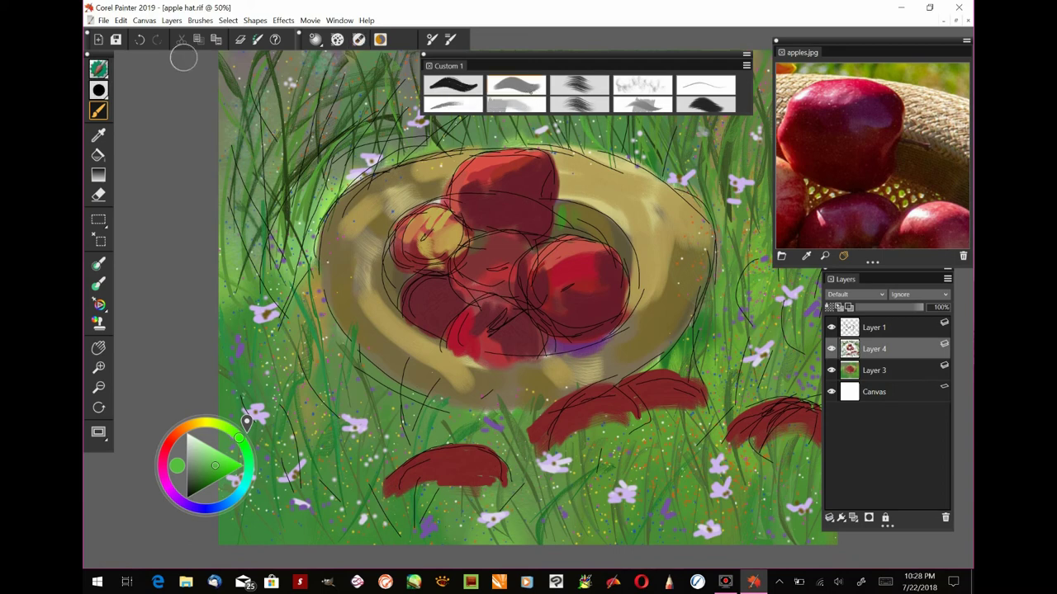
pyautogui.click(99, 90)
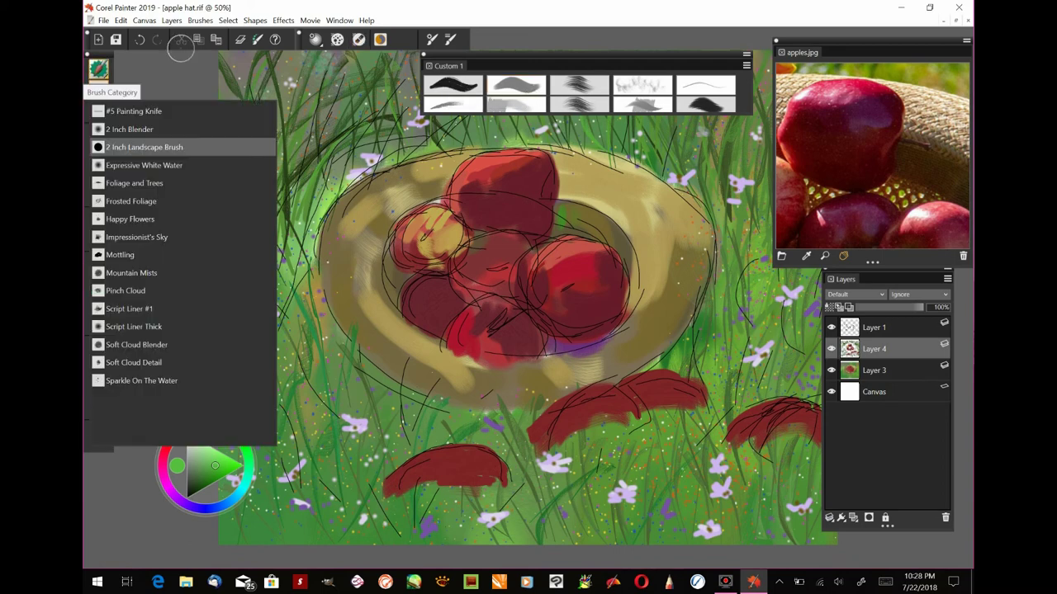
pyautogui.click(174, 54)
# Step: Dab bright green spots in the gaps above the large right apple and between the yellow and top apples
pyautogui.click(453, 84)
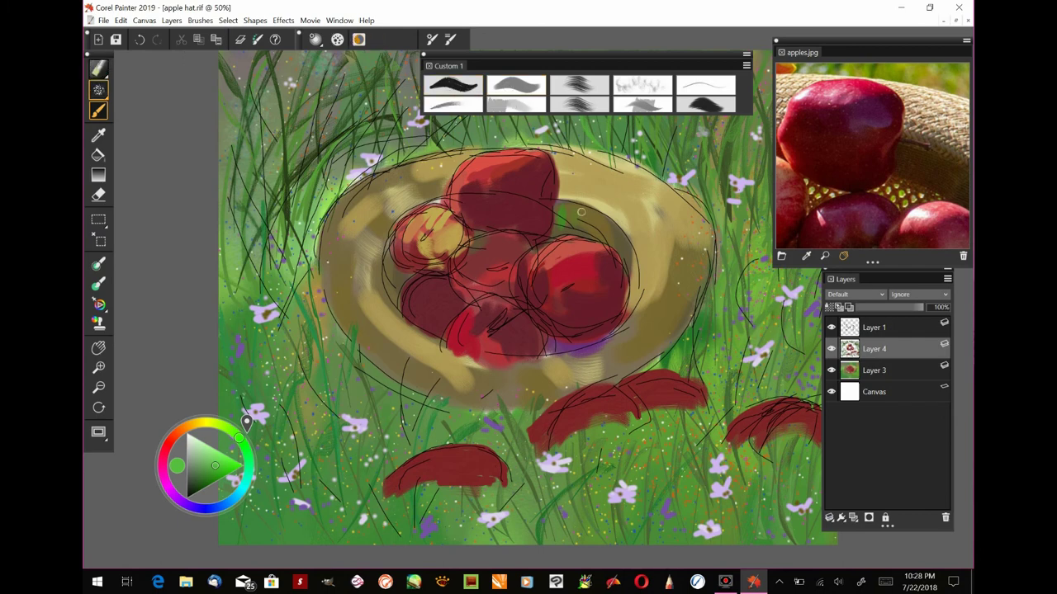
pyautogui.moveTo(573, 208)
pyautogui.mouseDown()
pyautogui.moveTo(605, 225)
pyautogui.moveTo(578, 237)
pyautogui.mouseUp()
pyautogui.moveTo(472, 236); pyautogui.dragTo(487, 228)
# Step: Sample brown from the hat's interior in the reference photo and paint the shadow along the hat's inner right edge around the large apple
pyautogui.moveTo(921, 136); pyautogui.dragTo(885, 182)
pyautogui.moveTo(941, 240); pyautogui.dragTo(927, 182)
pyautogui.keyDown('alt'); pyautogui.click(935, 196); pyautogui.keyUp('alt')
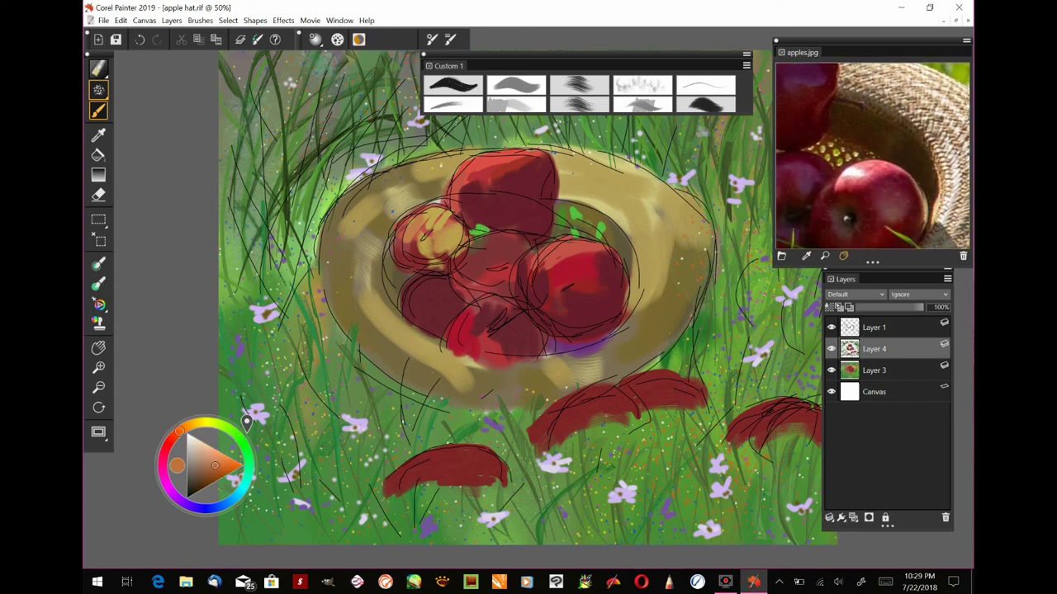
pyautogui.moveTo(581, 191); pyautogui.dragTo(632, 235)
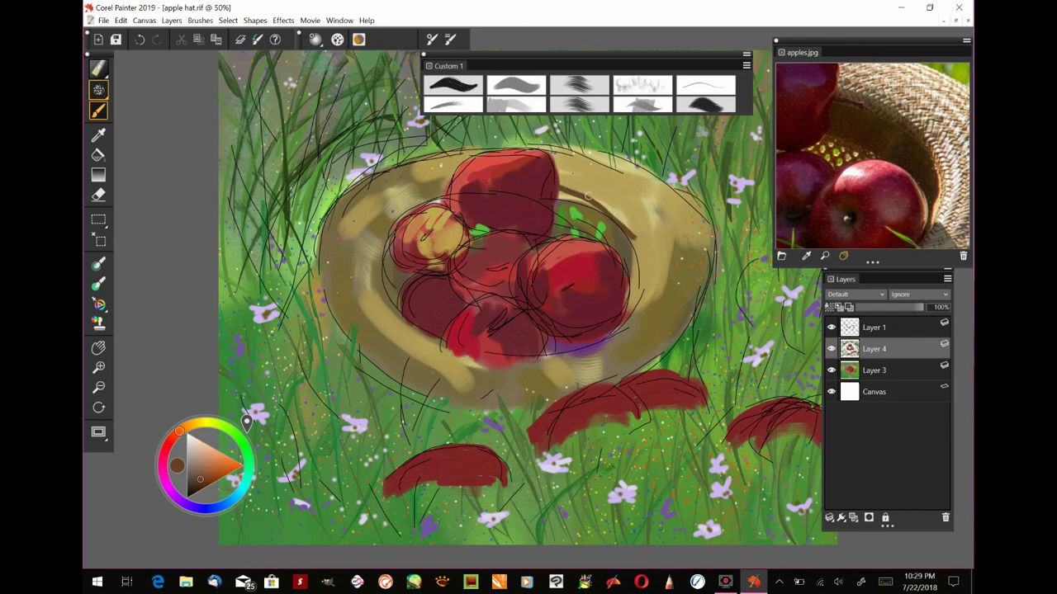
pyautogui.moveTo(570, 203); pyautogui.dragTo(632, 278)
pyautogui.moveTo(611, 231)
pyautogui.mouseDown()
pyautogui.moveTo(634, 268)
pyautogui.moveTo(629, 310)
pyautogui.mouseUp()
pyautogui.moveTo(577, 194)
pyautogui.mouseDown()
pyautogui.moveTo(642, 262)
pyautogui.moveTo(642, 284)
pyautogui.mouseUp()
pyautogui.moveTo(609, 221)
pyautogui.mouseDown()
pyautogui.moveTo(559, 198)
pyautogui.moveTo(614, 227)
pyautogui.mouseUp()
# Step: Sample light straw tans from the reference photo's hat and paint highlights along the upper and right outer rim of the hat
pyautogui.moveTo(869, 137); pyautogui.dragTo(852, 203)
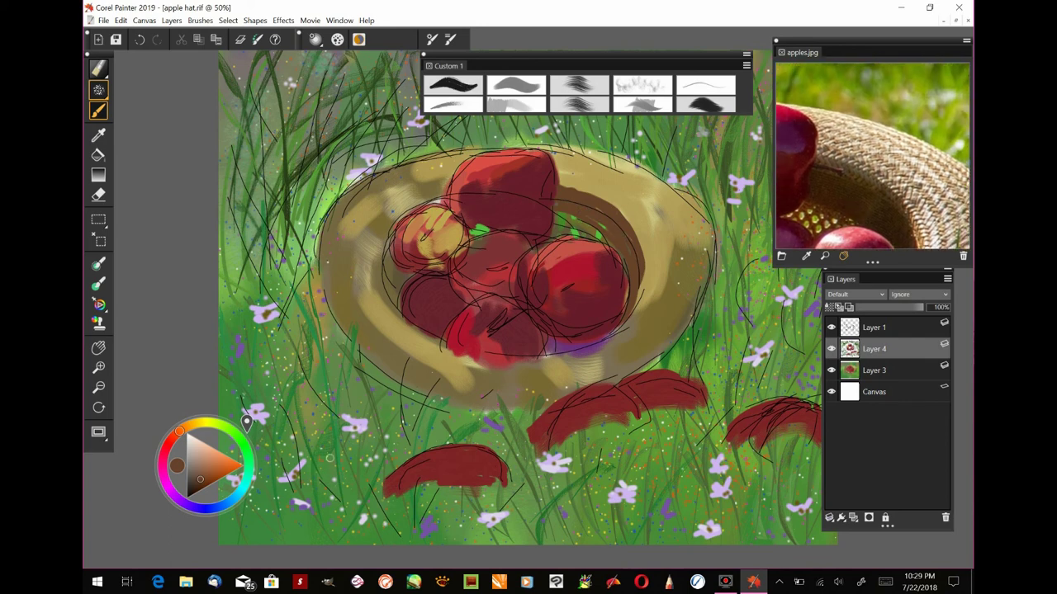
pyautogui.keyDown('alt'); pyautogui.click(882, 147); pyautogui.keyUp('alt')
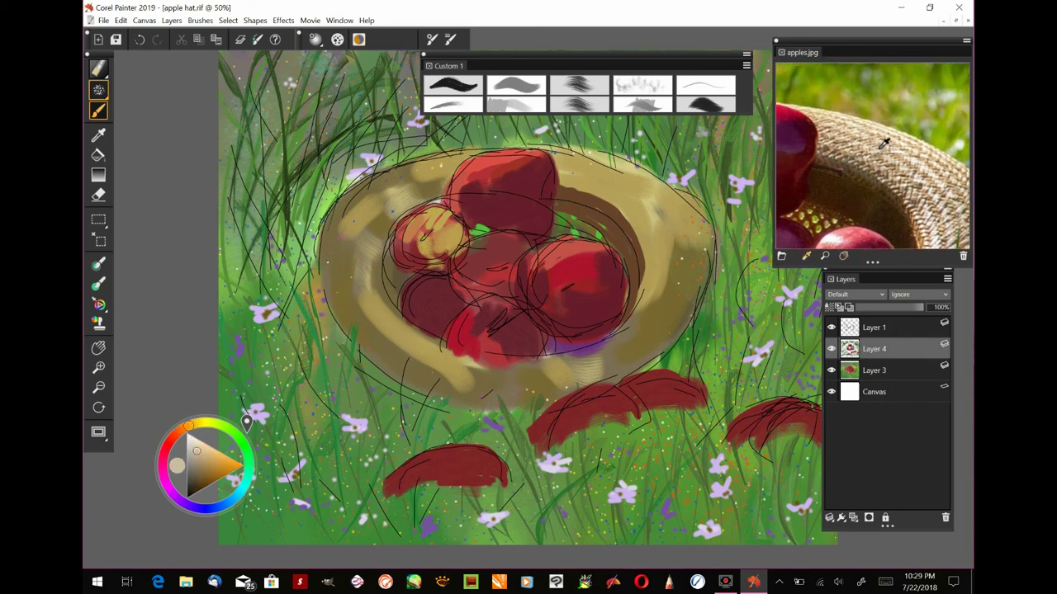
pyautogui.moveTo(576, 149)
pyautogui.mouseDown()
pyautogui.moveTo(685, 198)
pyautogui.moveTo(707, 241)
pyautogui.mouseUp()
pyautogui.click(875, 155)
pyautogui.moveTo(548, 146)
pyautogui.mouseDown()
pyautogui.moveTo(604, 152)
pyautogui.moveTo(709, 247)
pyautogui.mouseUp()
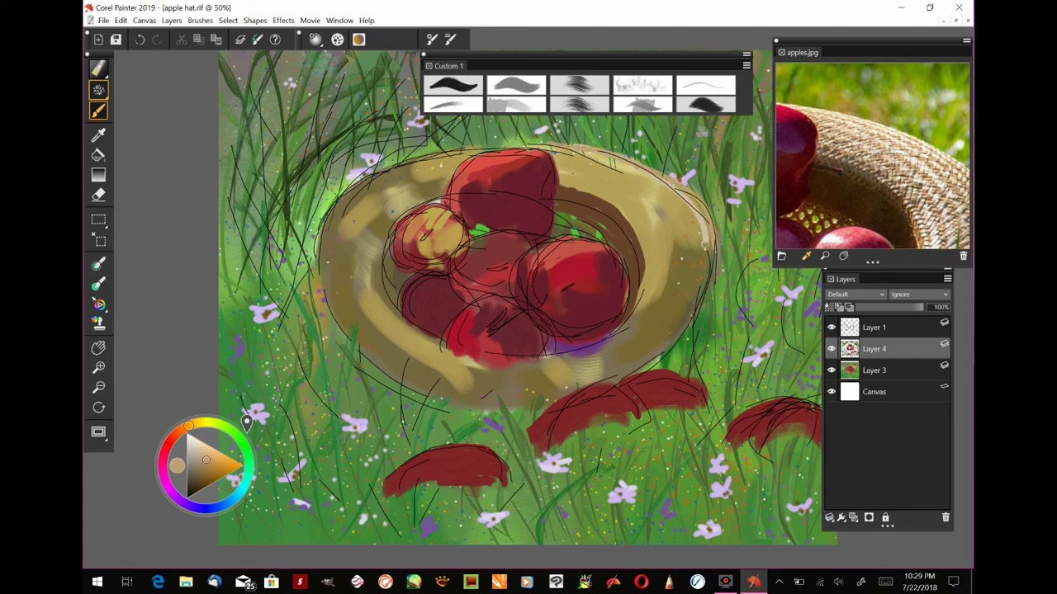
pyautogui.moveTo(521, 144); pyautogui.dragTo(630, 172)
# Step: Extend the hat's rim behind the top apple and across its upper left in straw tan, following the reference photo
pyautogui.click(925, 185)
pyautogui.click(844, 256)
pyautogui.moveTo(818, 174); pyautogui.dragTo(921, 181)
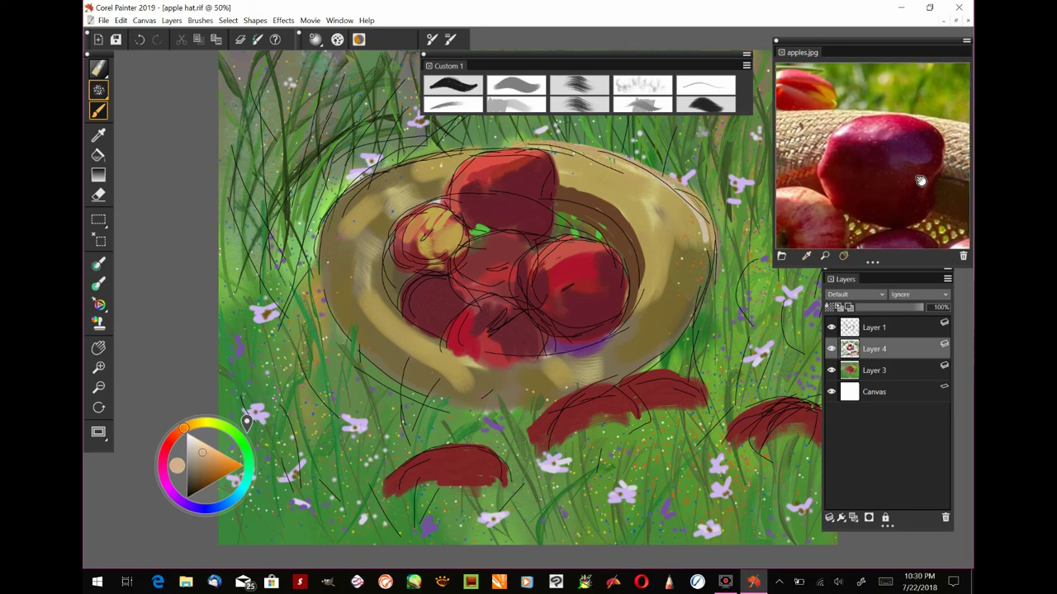
pyautogui.click(205, 461)
pyautogui.moveTo(566, 150)
pyautogui.mouseDown()
pyautogui.moveTo(438, 156)
pyautogui.moveTo(470, 145)
pyautogui.mouseUp()
pyautogui.click(206, 462)
pyautogui.keyDown('alt'); pyautogui.click(487, 150); pyautogui.keyUp('alt')
pyautogui.keyDown('alt'); pyautogui.click(486, 150); pyautogui.keyUp('alt')
pyautogui.moveTo(796, 164); pyautogui.dragTo(885, 175)
pyautogui.moveTo(413, 167)
pyautogui.mouseDown()
pyautogui.moveTo(340, 209)
pyautogui.moveTo(411, 171)
pyautogui.mouseUp()
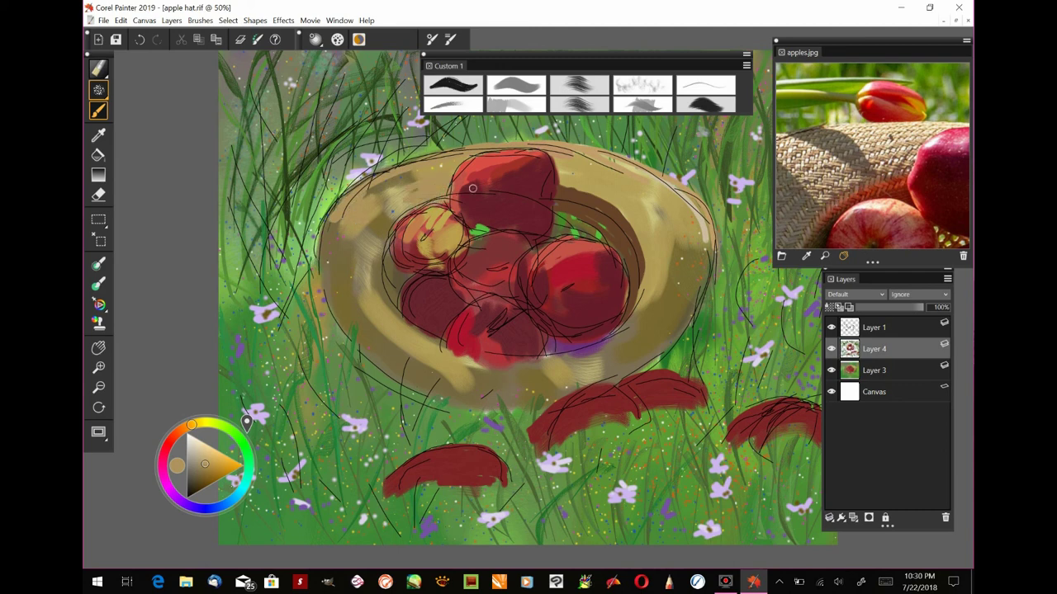
# Step: Sample the dark brown shadow colour and paint shading along the hat's inner left edge beside the yellow and lower left apples
pyautogui.keyDown('alt'); pyautogui.click(493, 266); pyautogui.keyUp('alt')
pyautogui.press('d')
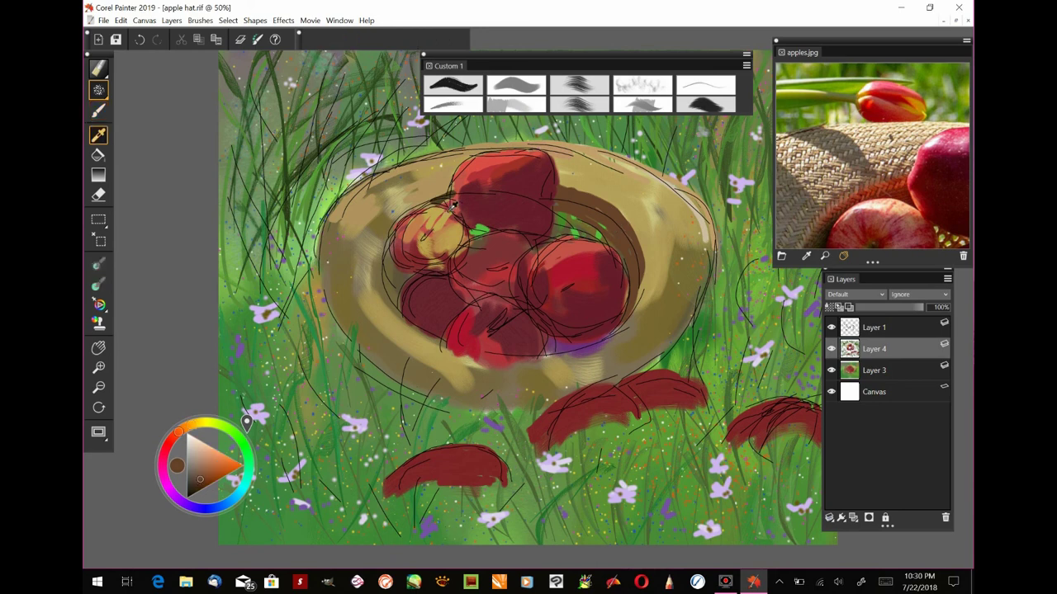
pyautogui.click(622, 237)
pyautogui.click(97, 68)
pyautogui.click(98, 67)
pyautogui.press('b')
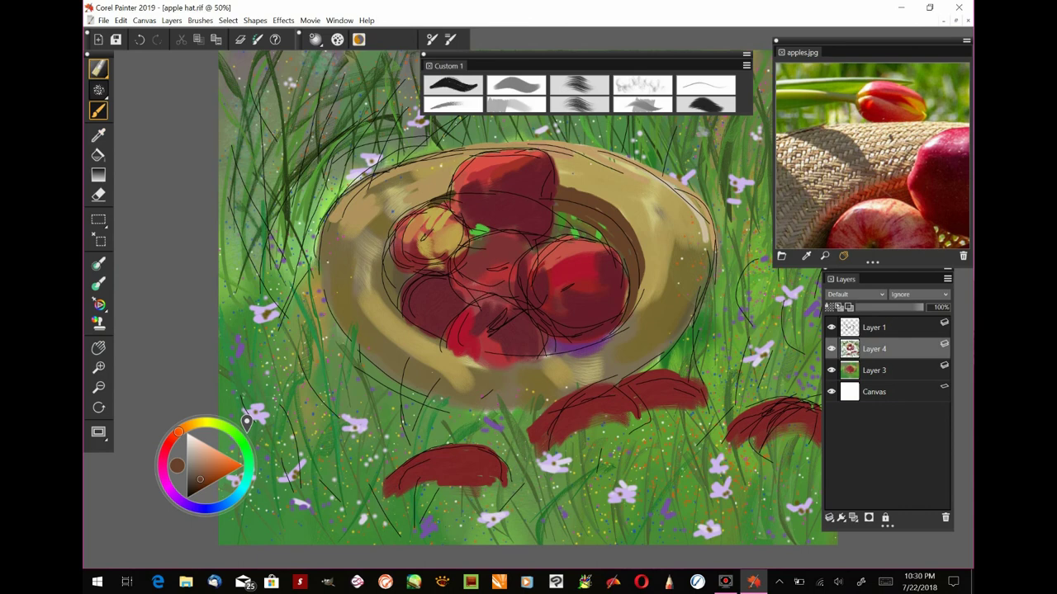
pyautogui.moveTo(396, 239); pyautogui.dragTo(388, 276)
pyautogui.moveTo(881, 202); pyautogui.dragTo(908, 114)
pyautogui.moveTo(389, 268); pyautogui.dragTo(401, 307)
pyautogui.moveTo(387, 248); pyautogui.dragTo(386, 299)
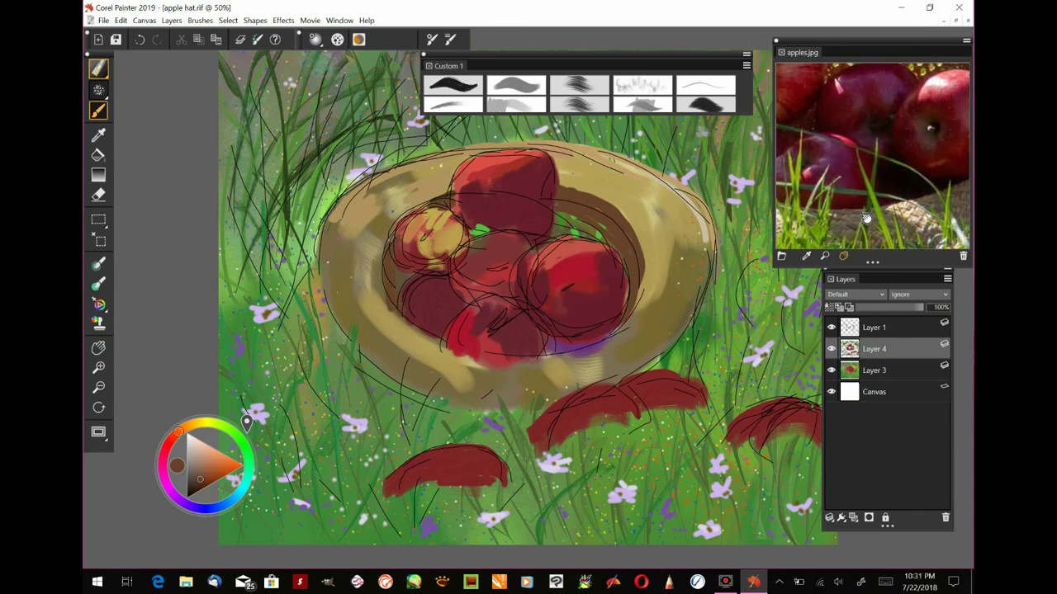